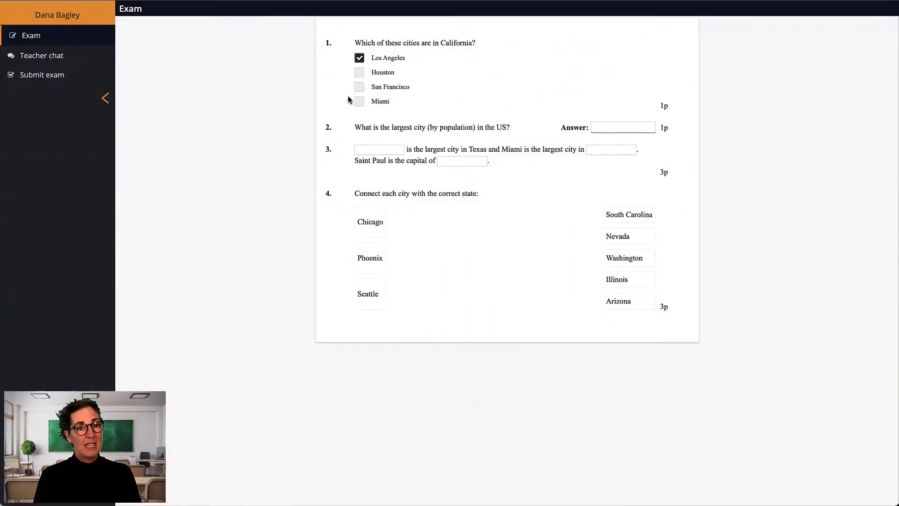
Tick the California answer, type 'NY' and 'M' in the blanks, and submit the exam
click(360, 102)
click(606, 127)
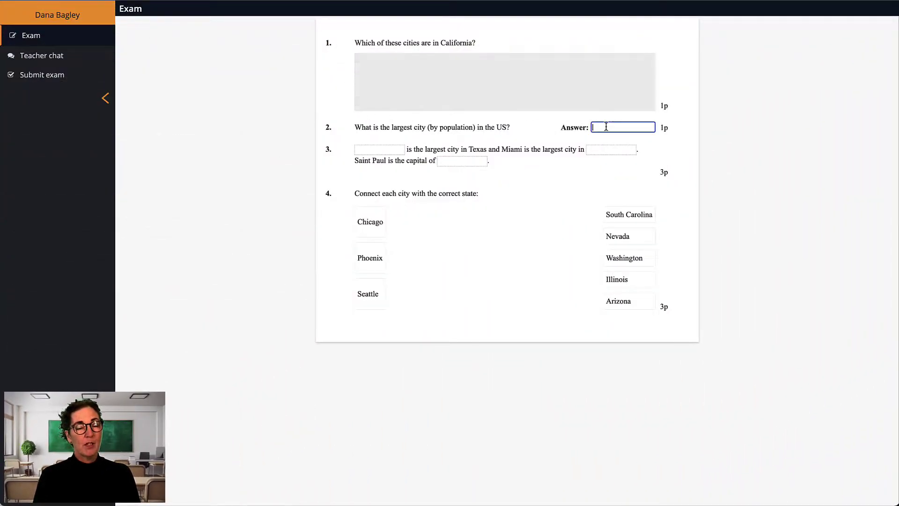
text(NY)
key(Tab)
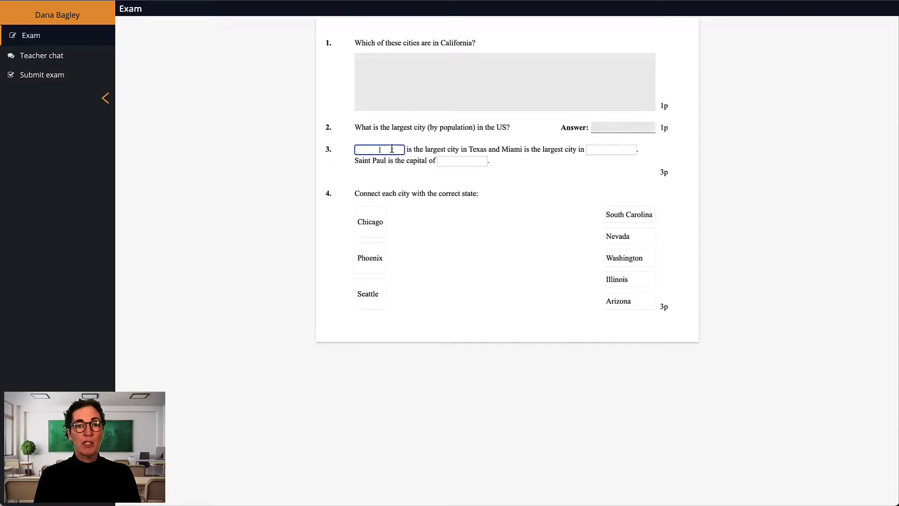
text(M)
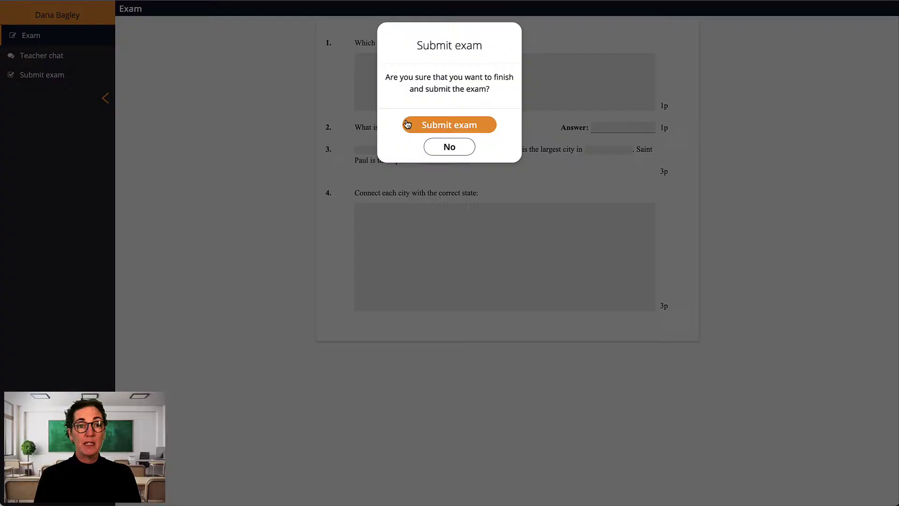
click(414, 127)
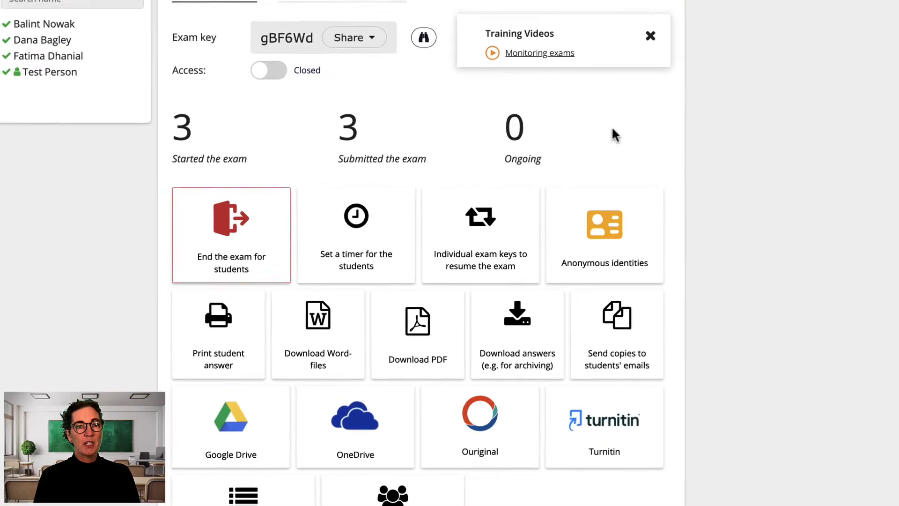
Open a submitted student's Status and actions page, which shows their individual resume key
click(512, 229)
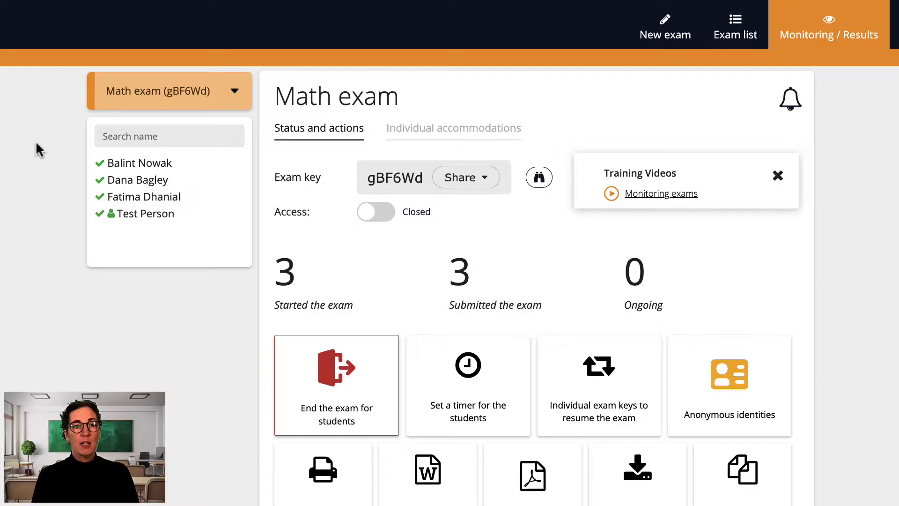
click(133, 167)
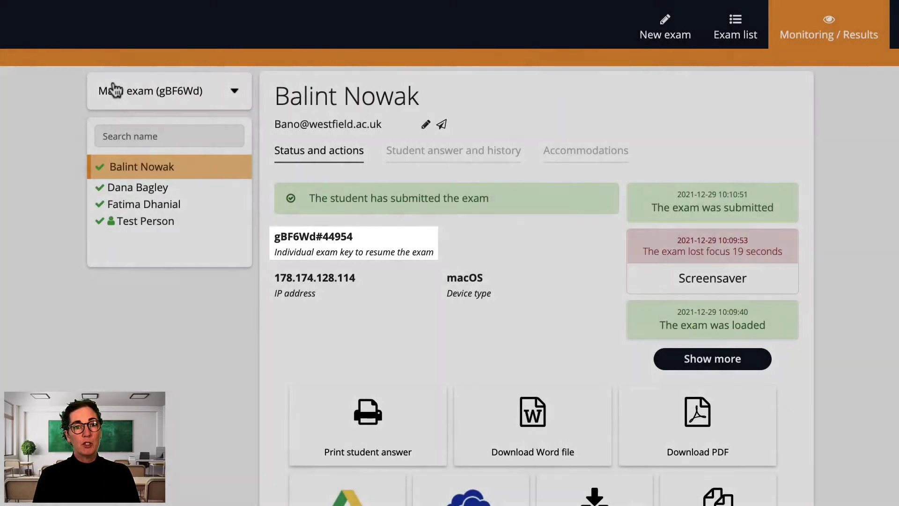
Return to the Math exam overview to reach the individual resume keys page
click(115, 90)
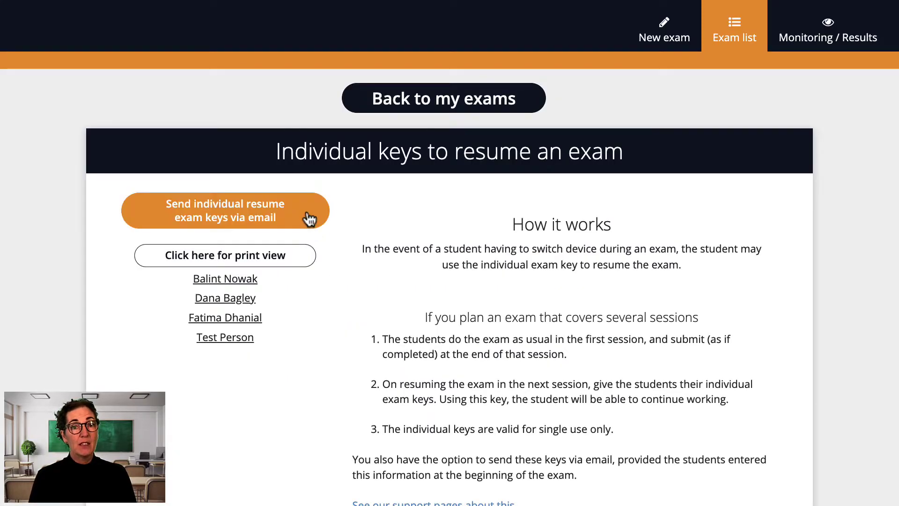
Start emailing resume keys, then set lower security mode to 'Turn off cheat protection completely'
click(310, 218)
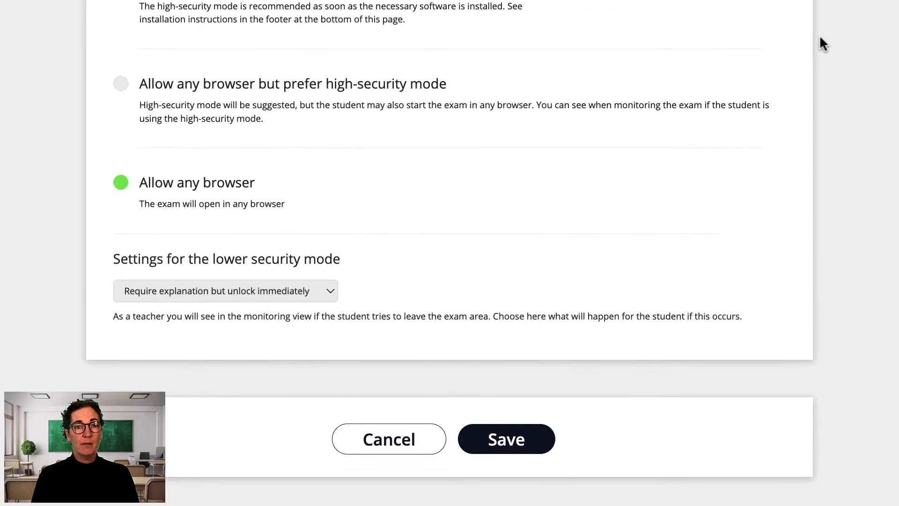
click(324, 295)
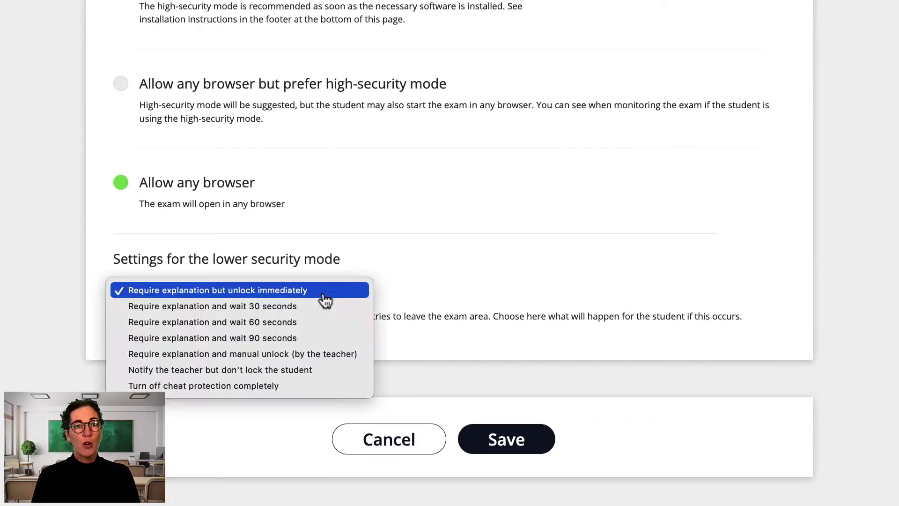
click(310, 392)
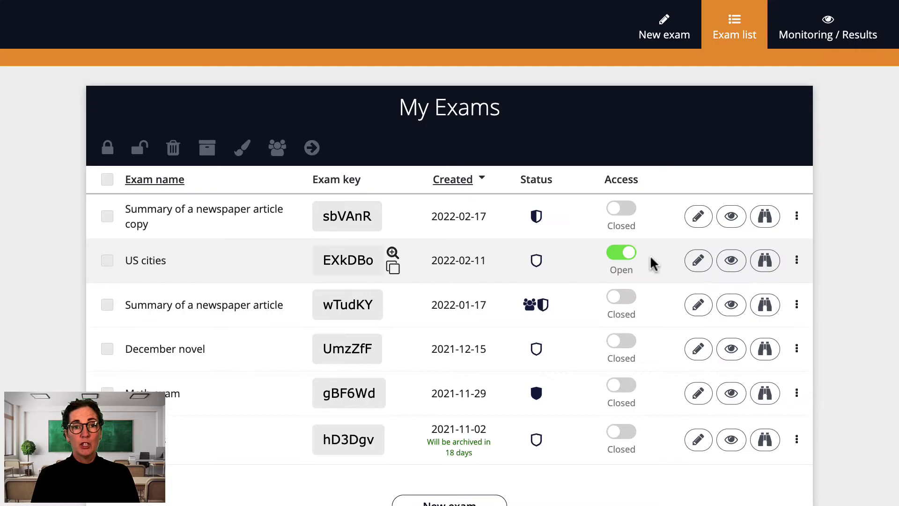
Set the US cities exam's access to Closed
click(625, 255)
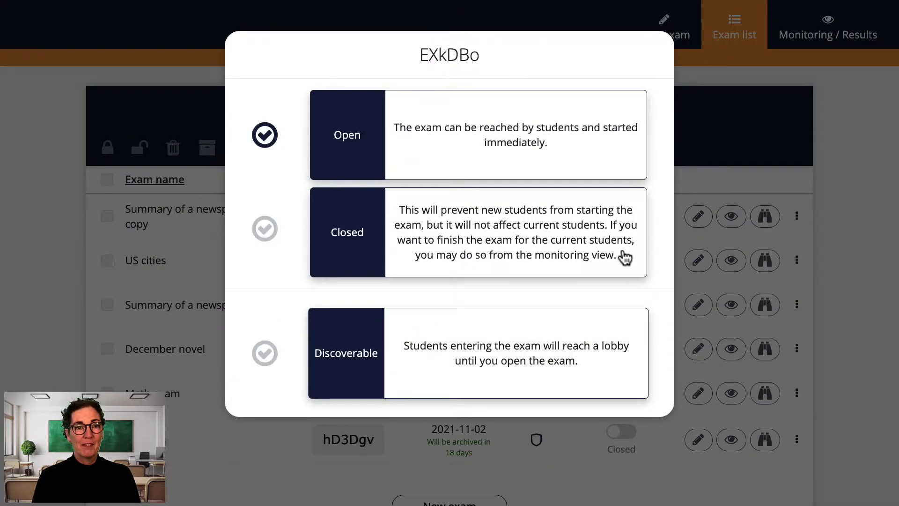
click(625, 256)
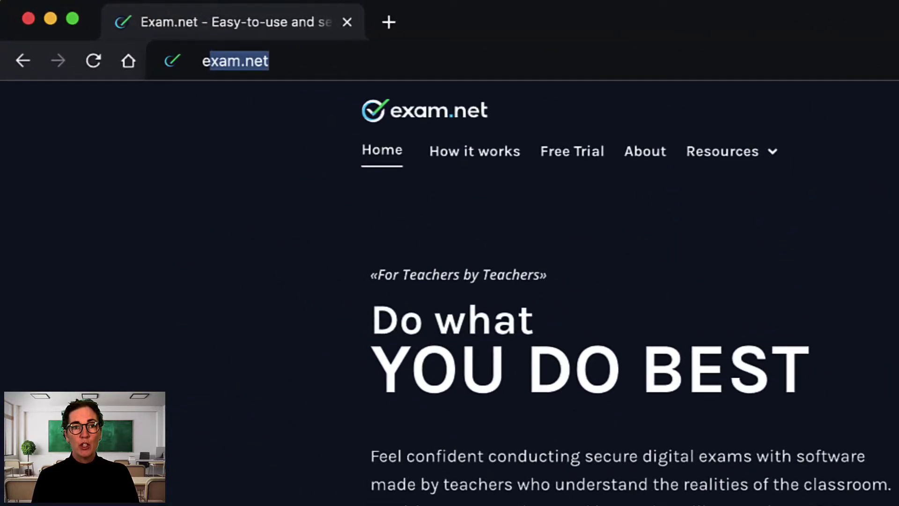
Load exam.net/practice and try its GeoGebra and then Desmos calculators
text(xam.)
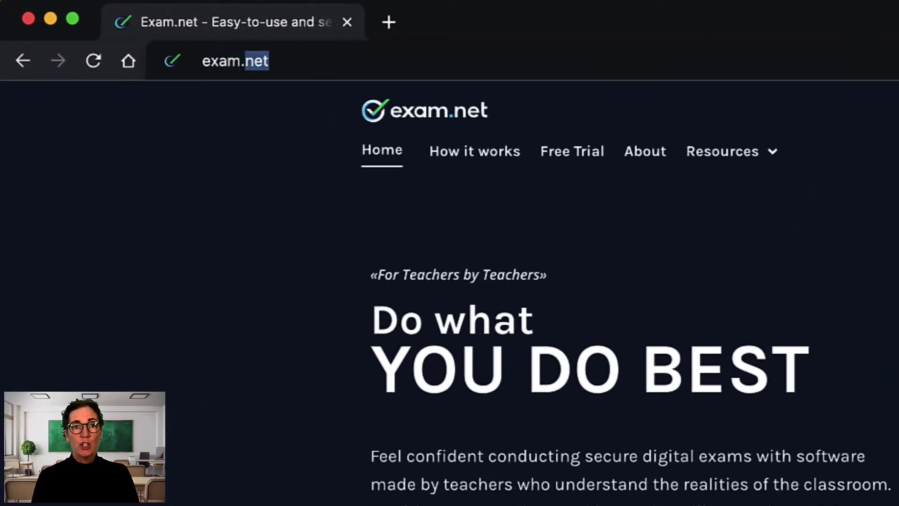
text(net/practice)
key(Return)
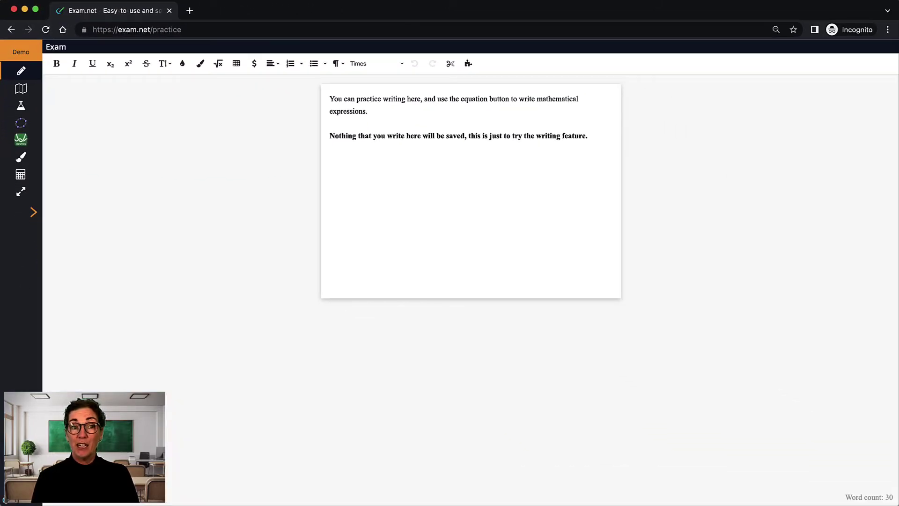
click(20, 122)
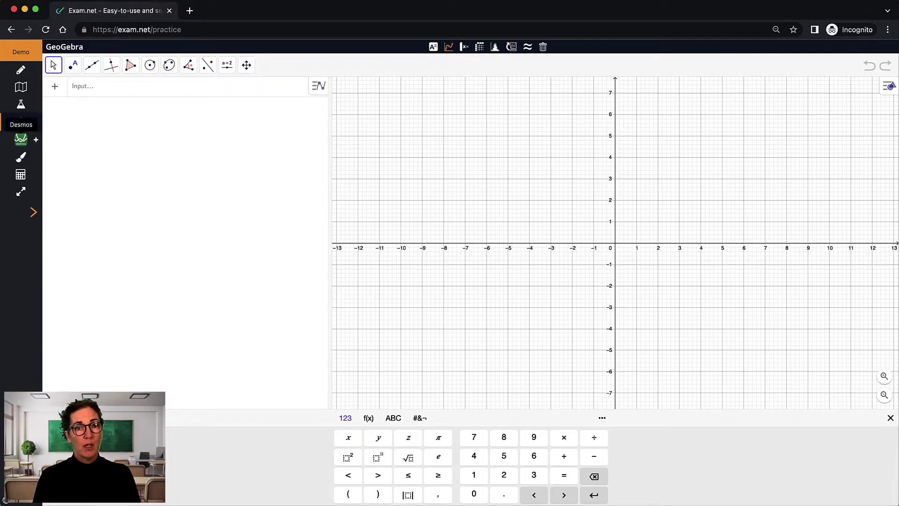
click(21, 140)
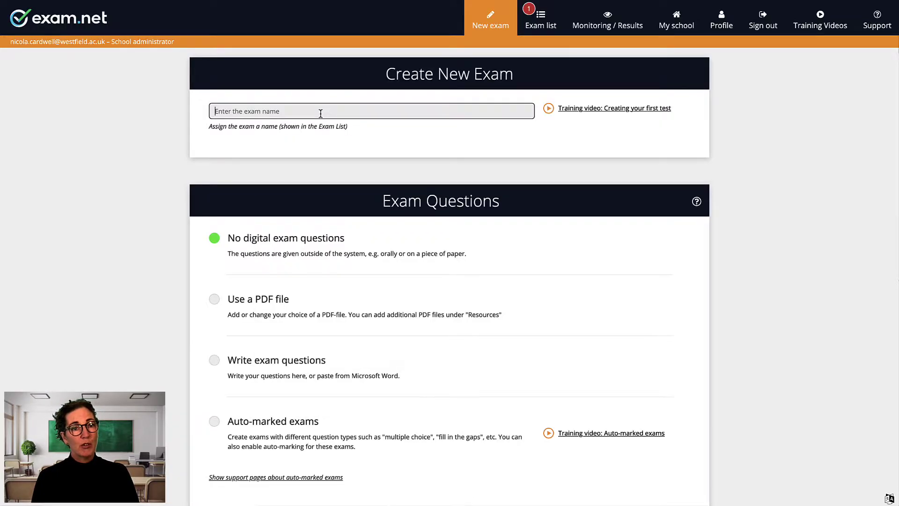
Enter 'Dummy exam testing' in the new exam's name field
click(321, 114)
text(Du)
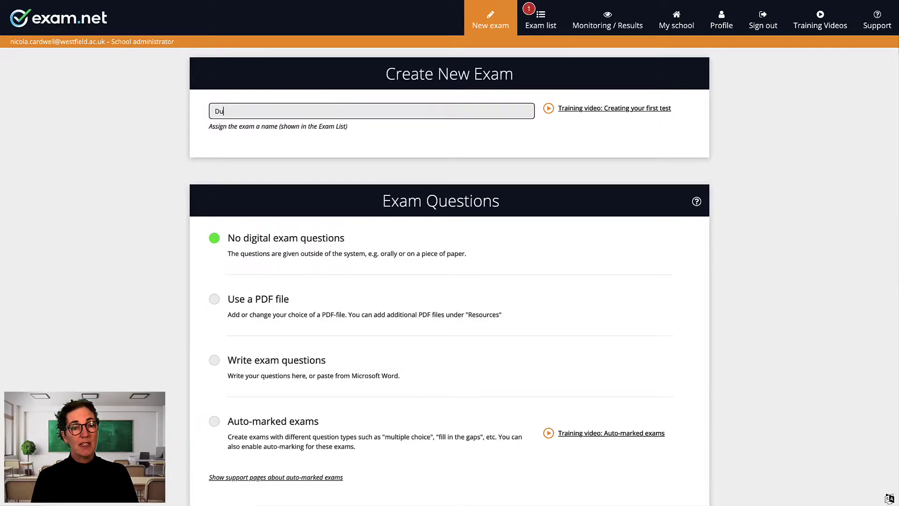
text(mmy exam)
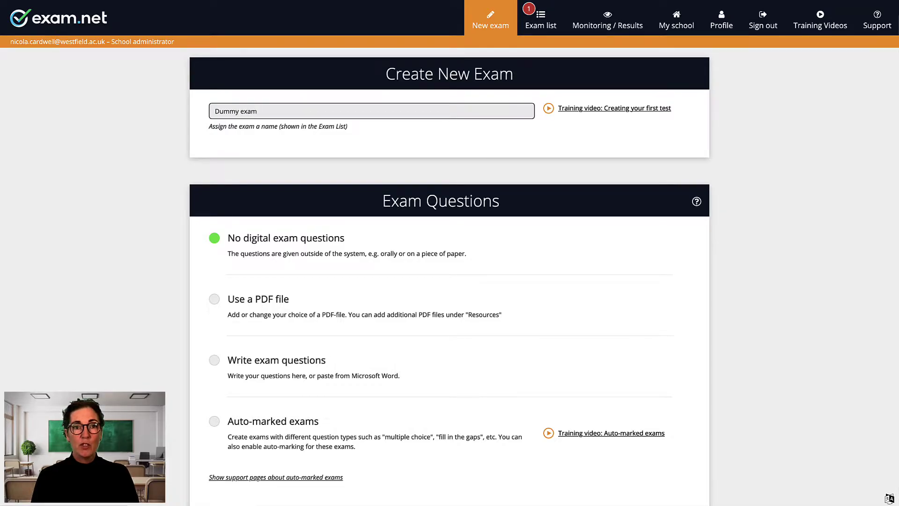
text(testing)
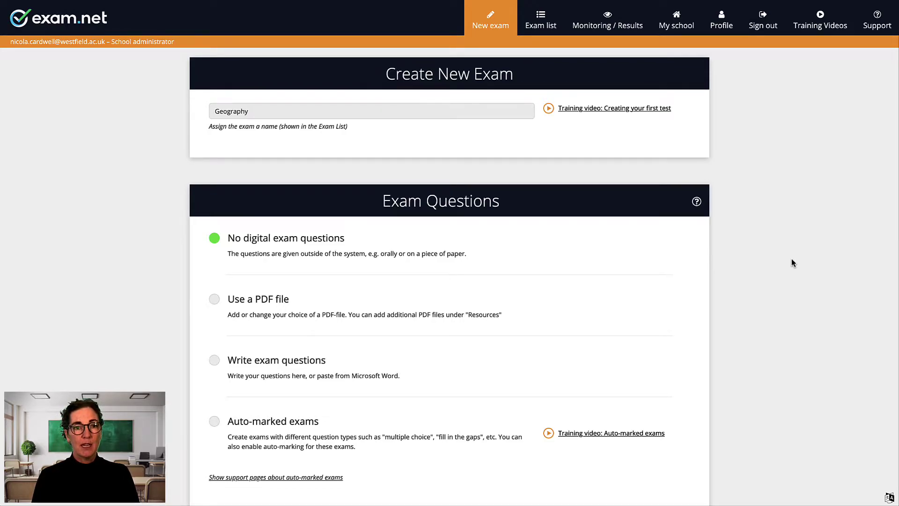
Paste the Capitals quiz as written exam questions and type '1. b)' in the writing area
click(321, 377)
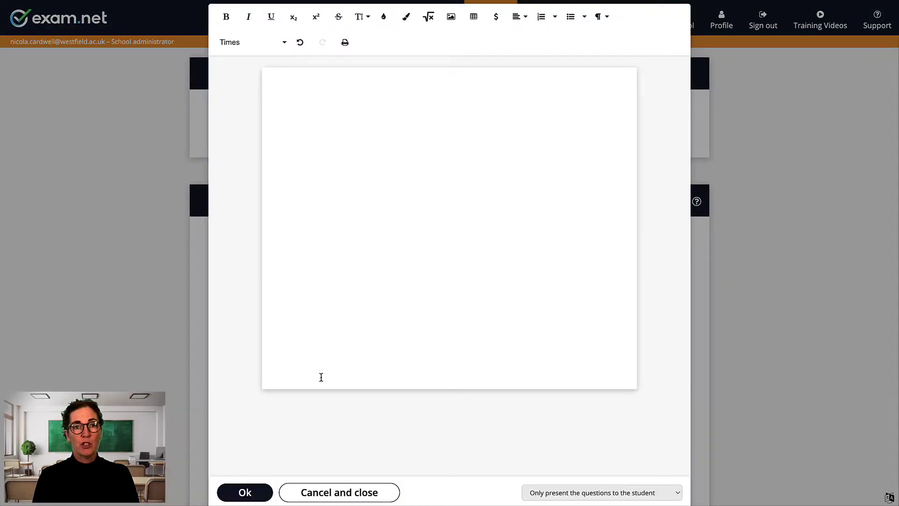
text(Capitals Underline the correct answer 1. What is the capital of Sweden? a) Gothenburg b) Stockholm c) Piteå d) Malmö 2. What is the capital of Australia? a) Canberra b) Sydney c) Perth d) Melbourne 3. What is the capital of Nigeria? a) Lagos b) Abuja c) Kaduna d) Ibadan)
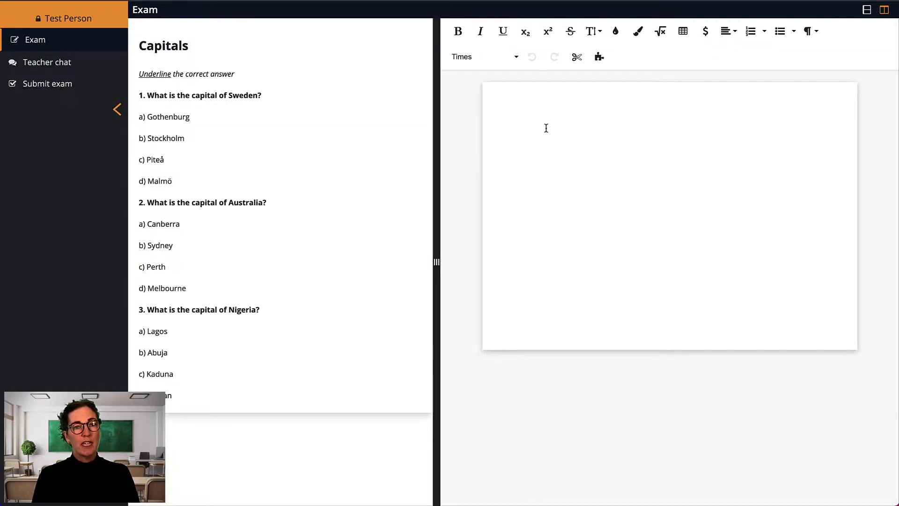
text(1.)
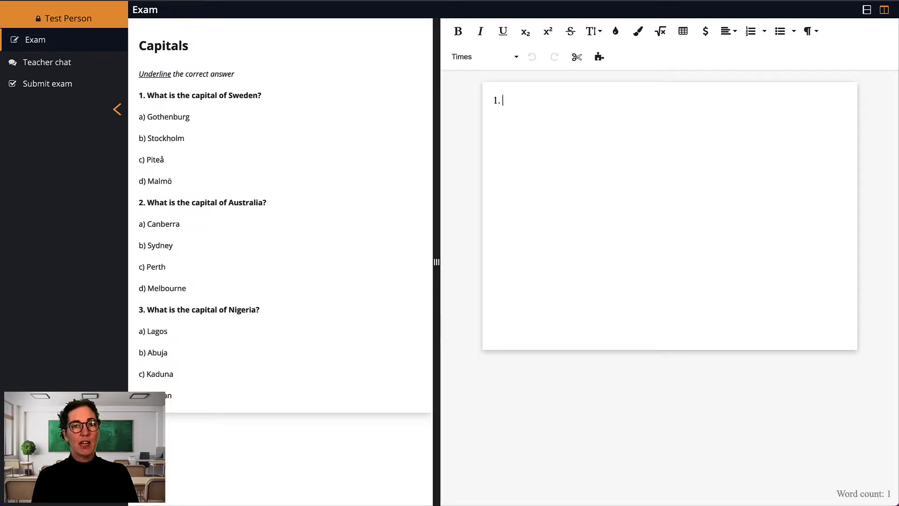
text( b))
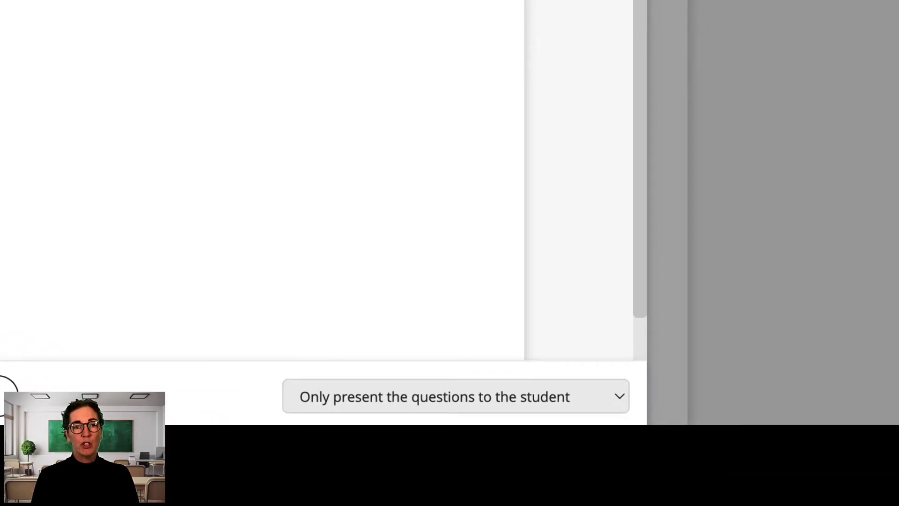
Set the questions to also be placed in the students' writing area
scroll(262, 178, down, 1)
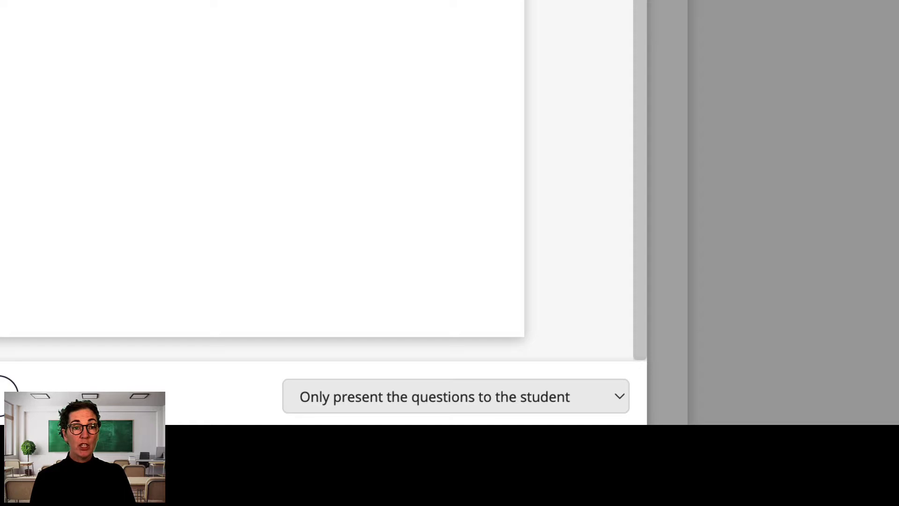
click(429, 408)
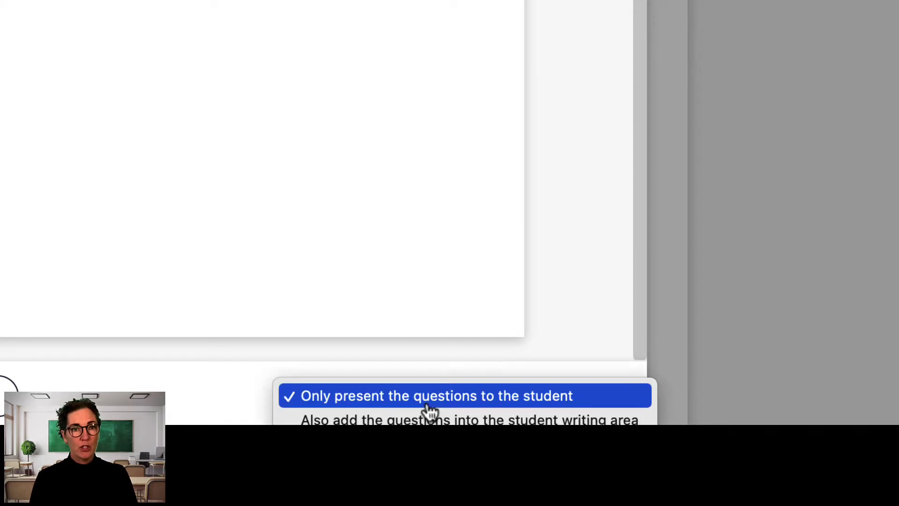
click(453, 420)
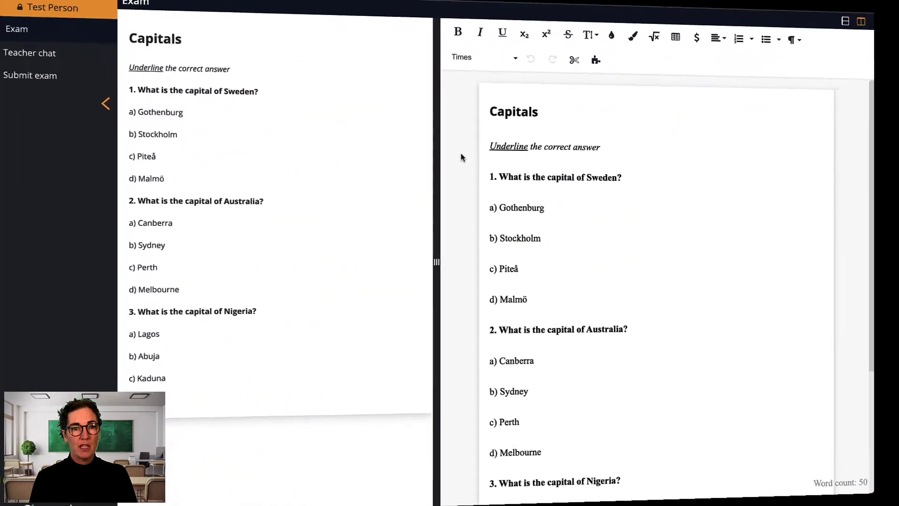
Underline the 'b) Stockholm' line as the student's chosen answer
triple_click(514, 243)
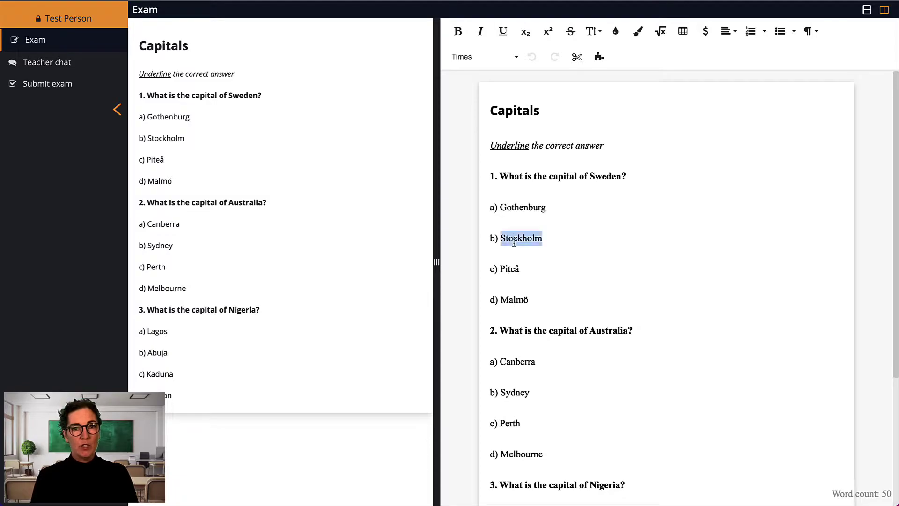
click(503, 31)
click(473, 241)
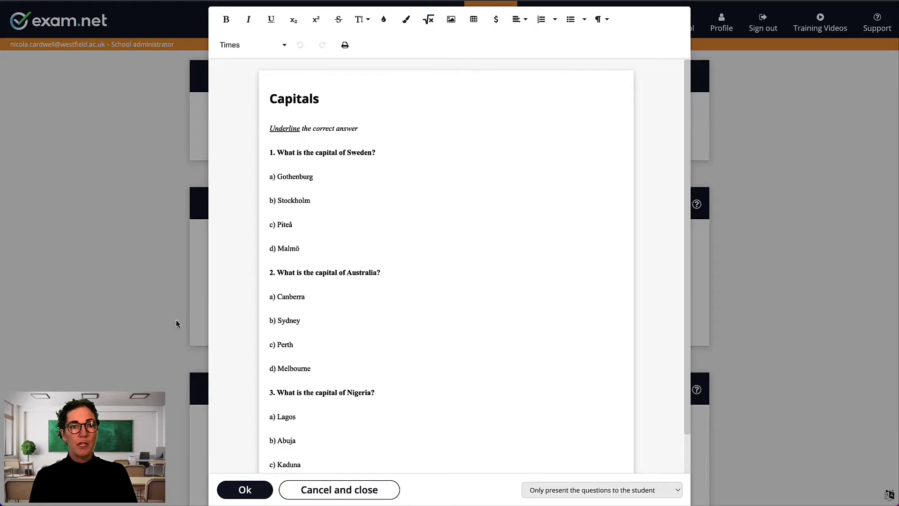
Close the question editor and open 'Define answer format' for the Writing area
click(245, 488)
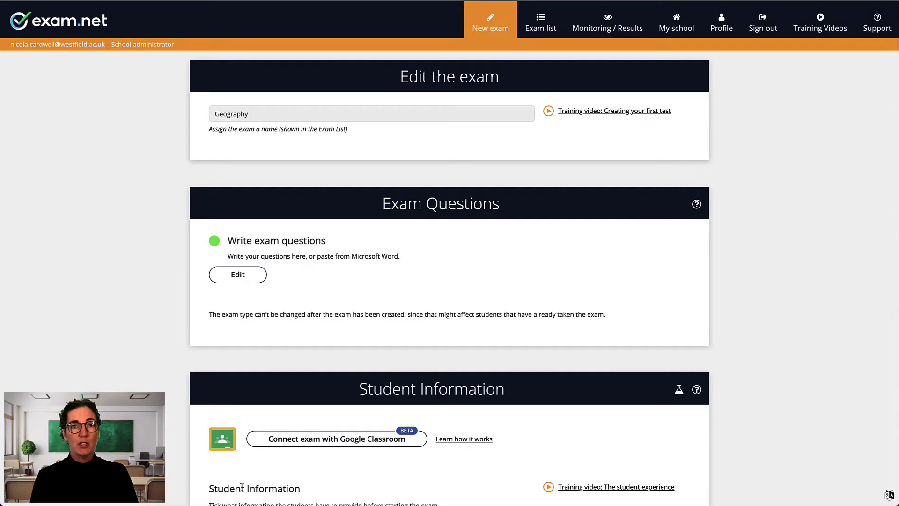
scroll(242, 489, down, 15)
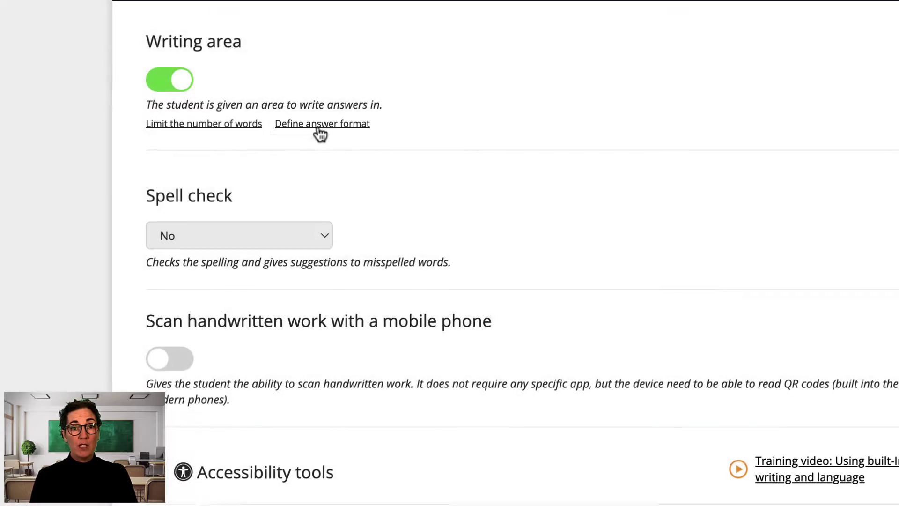
click(319, 124)
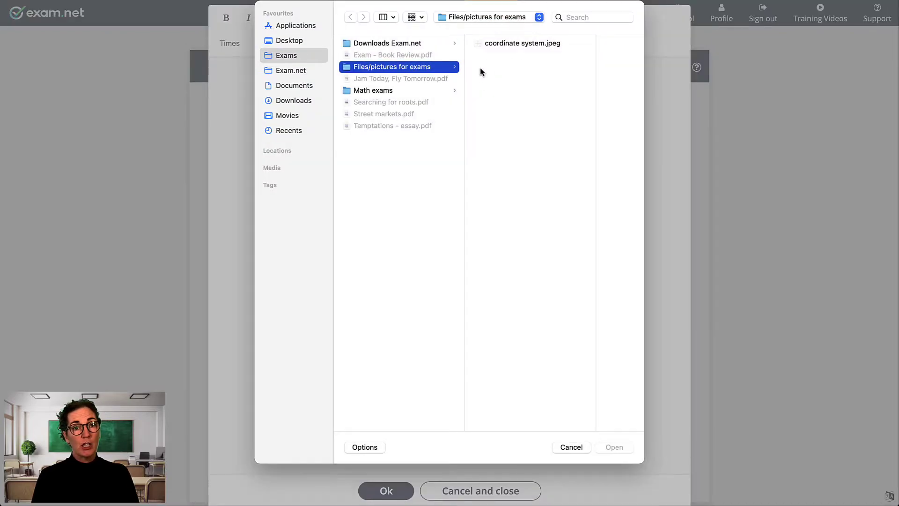
Insert the coordinate system.jpeg graph and a 4-row, 6-column table into the answer format
click(502, 44)
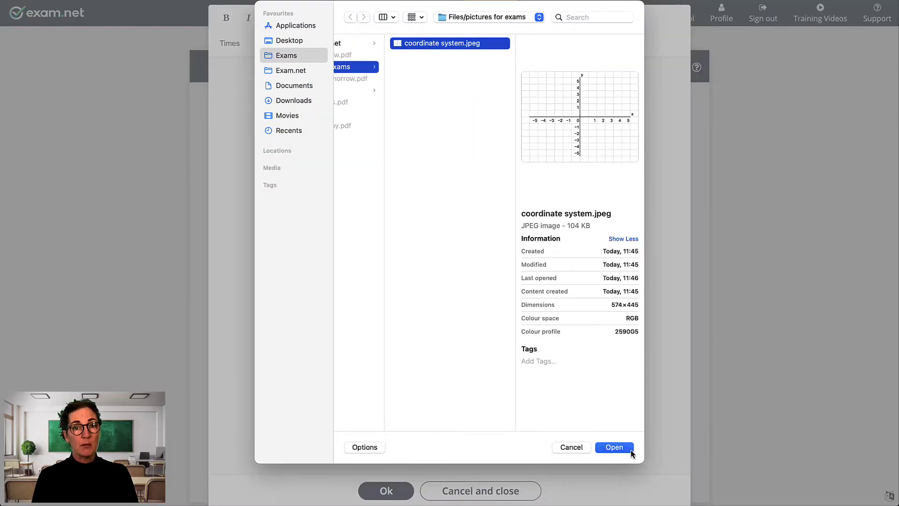
click(628, 448)
click(562, 227)
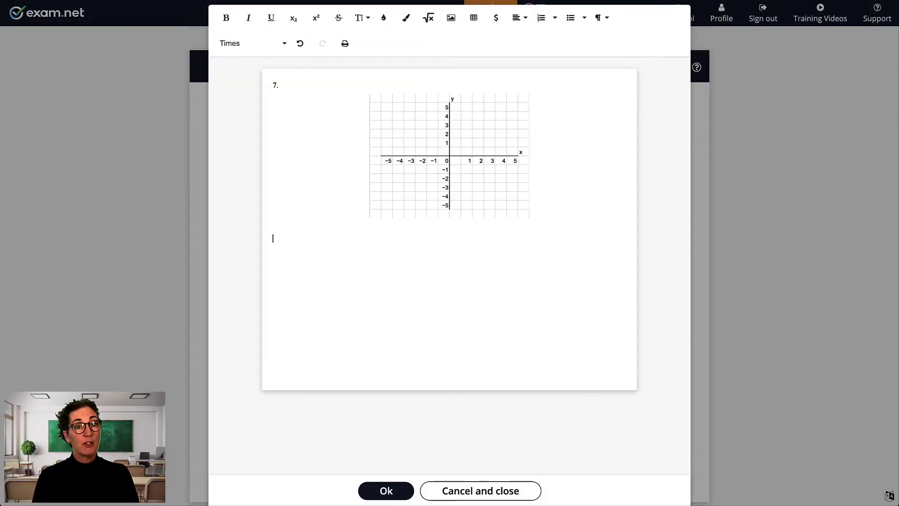
key(Return)
click(474, 17)
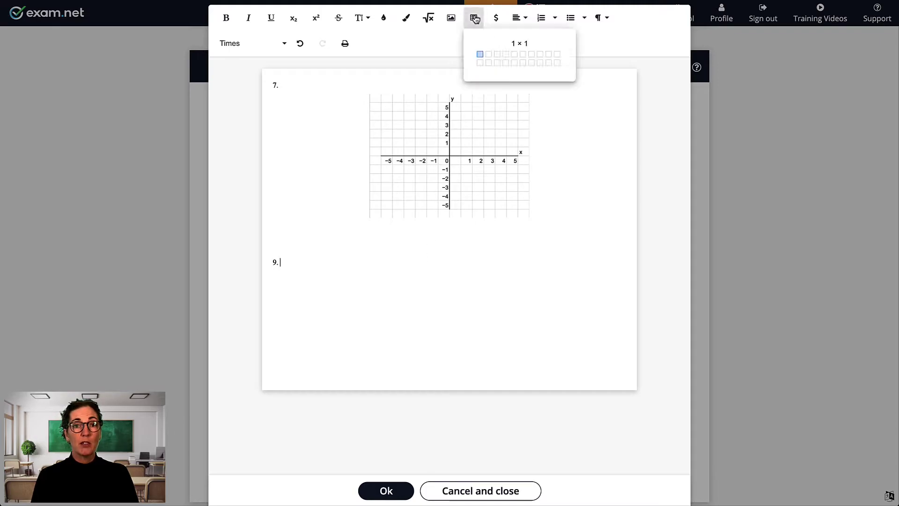
click(523, 80)
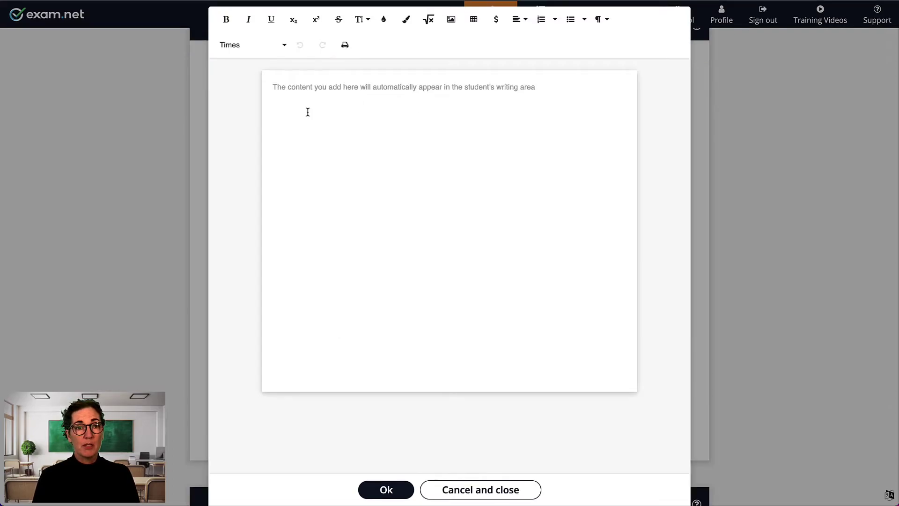
Type the numbered lines 1., 2. and 3. on separate lines
text(1.)
key(Return)
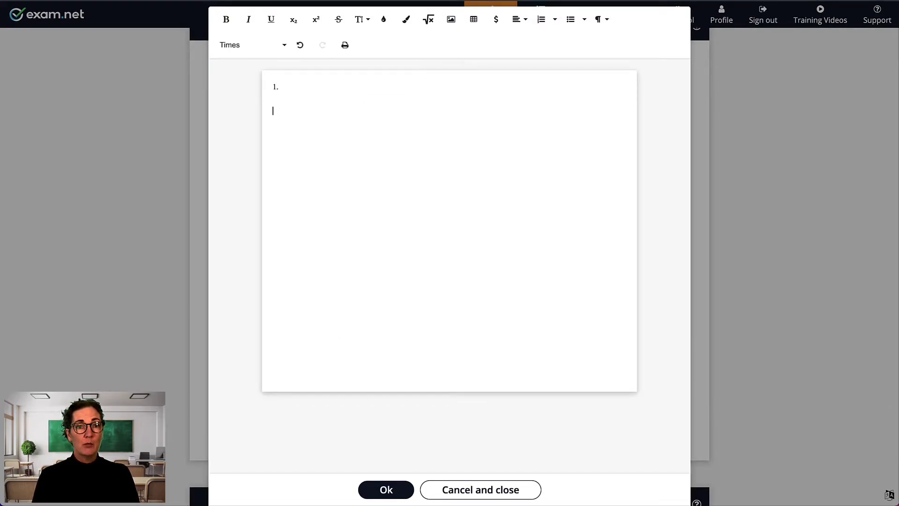
text(2.)
key(Return)
text(3.)
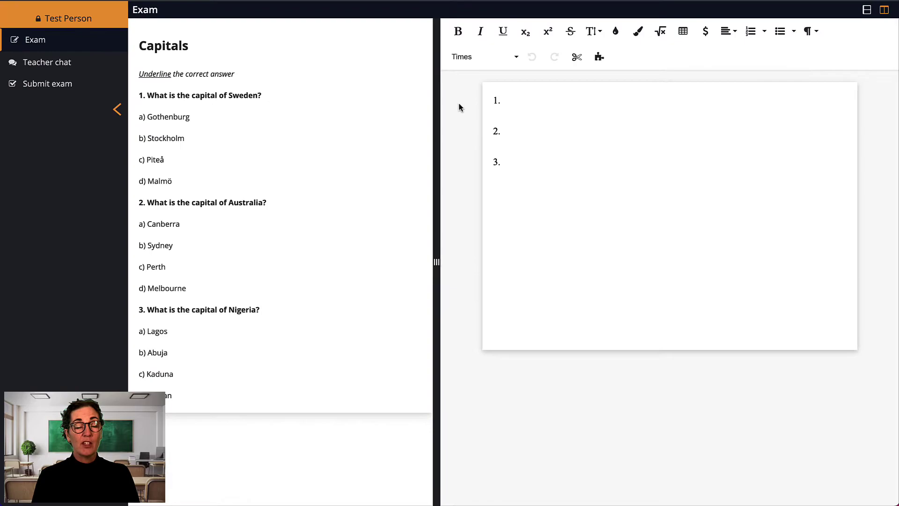
Type 'Stockh' as the start of the answer after 1
text(Stockh)
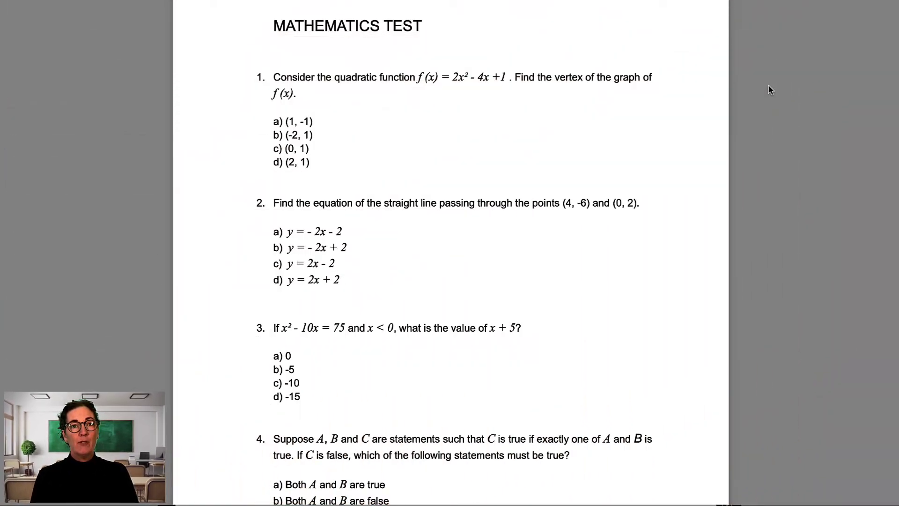
Take partial screenshots of question 1's text and of answer a) (1, -1)
key(super+shift+4)
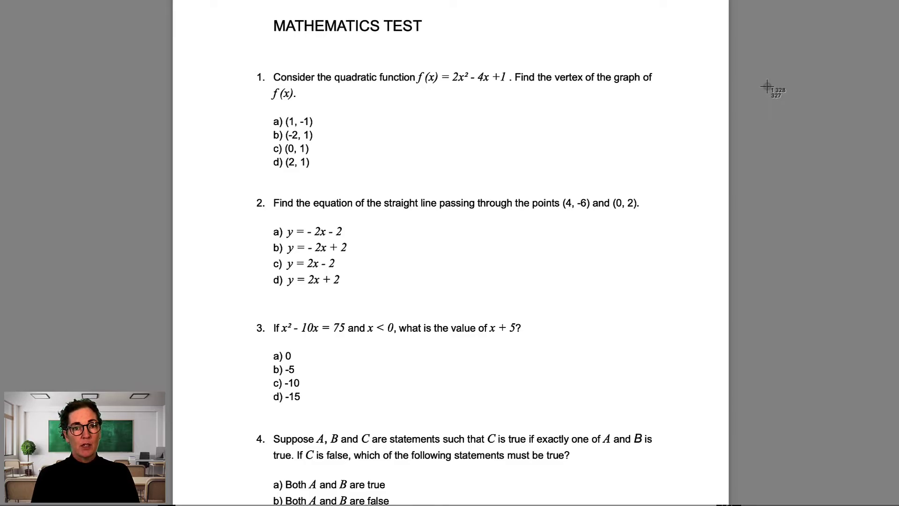
drag(269, 69, 662, 107)
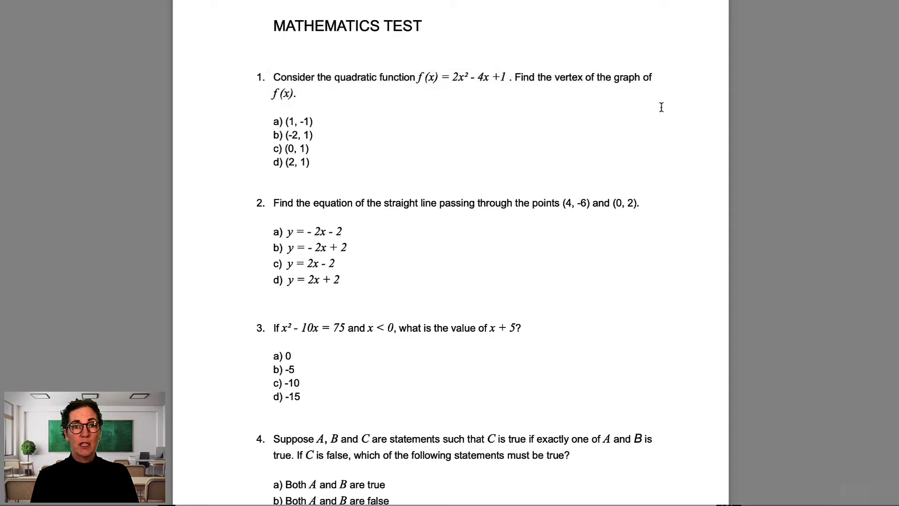
key(super+shift+4)
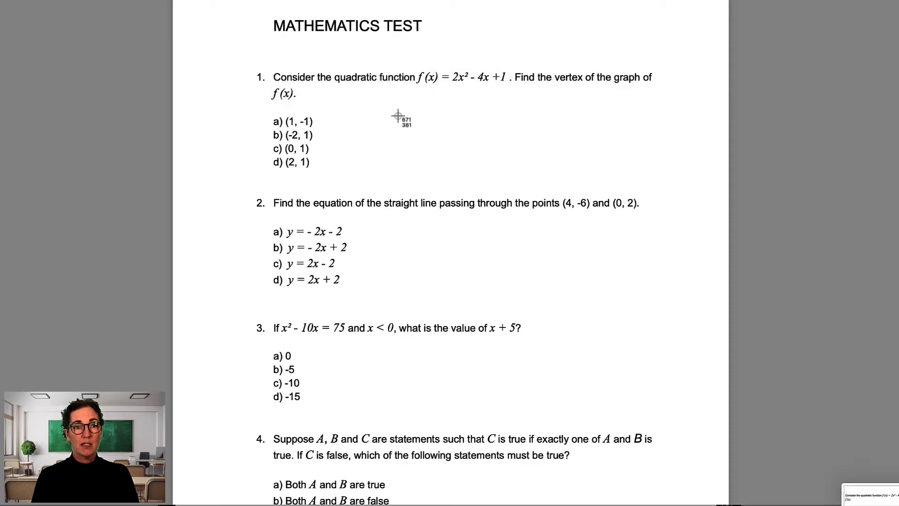
drag(271, 114, 318, 128)
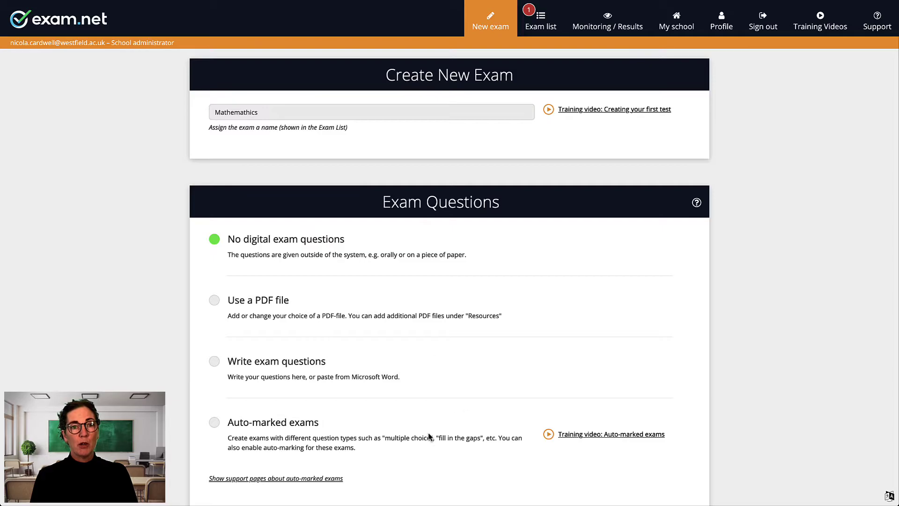
Make the exam auto-marked with a multiple-choice question showing the pasted question screenshot
click(418, 443)
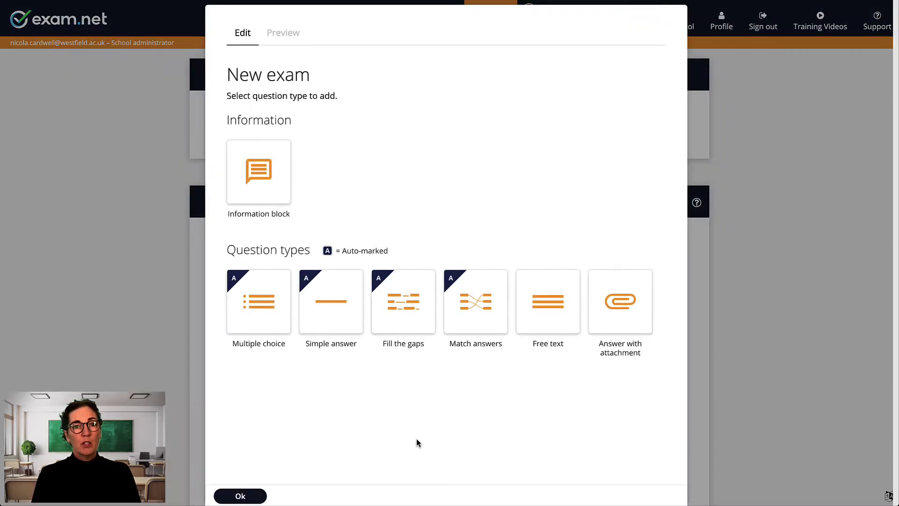
click(257, 310)
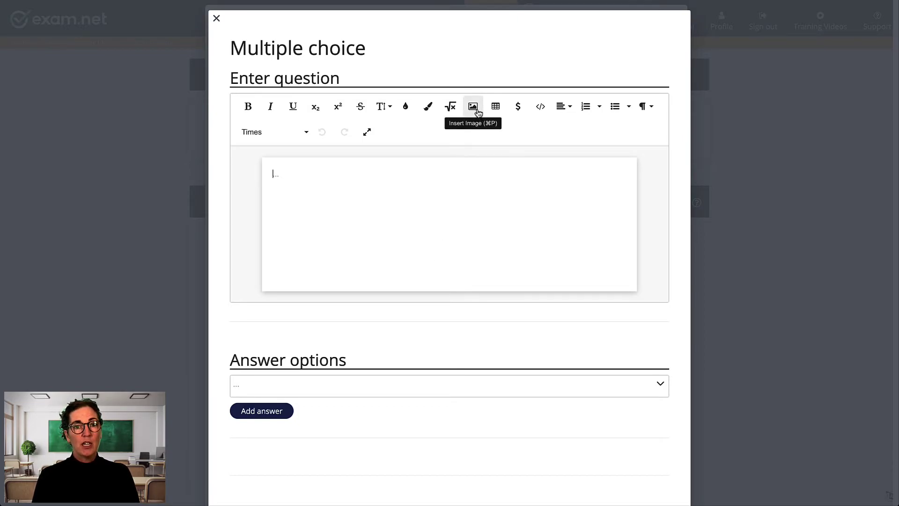
text(Consider the quadratic function f (x) = 2x² - 4x +1 . Find the vertex of the graph of f (x).)
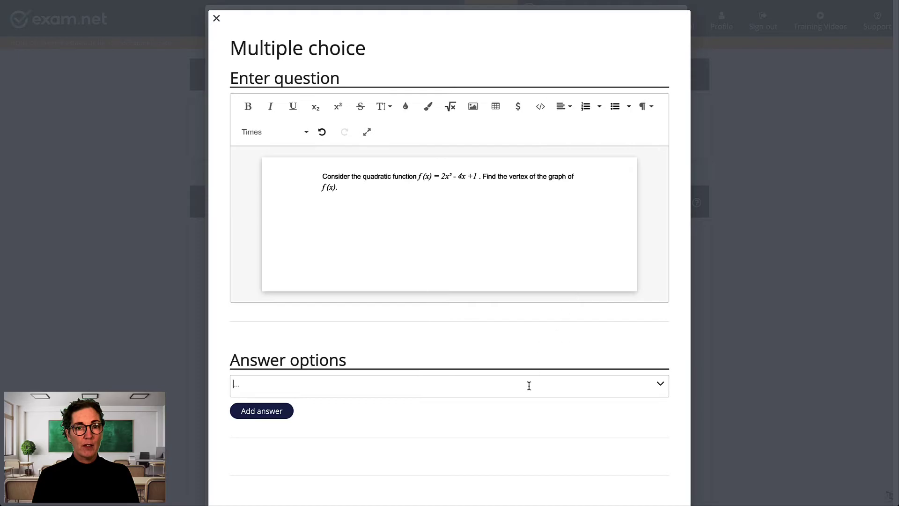
Add the a) (1, -1) screenshot image as the first answer option
click(528, 385)
scroll(494, 268, down, 3)
scroll(501, 290, down, 4)
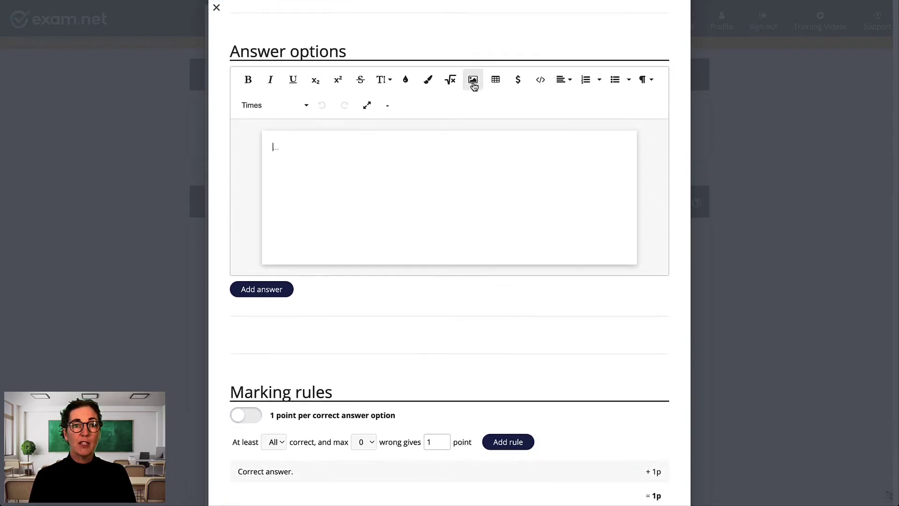
click(473, 80)
click(518, 148)
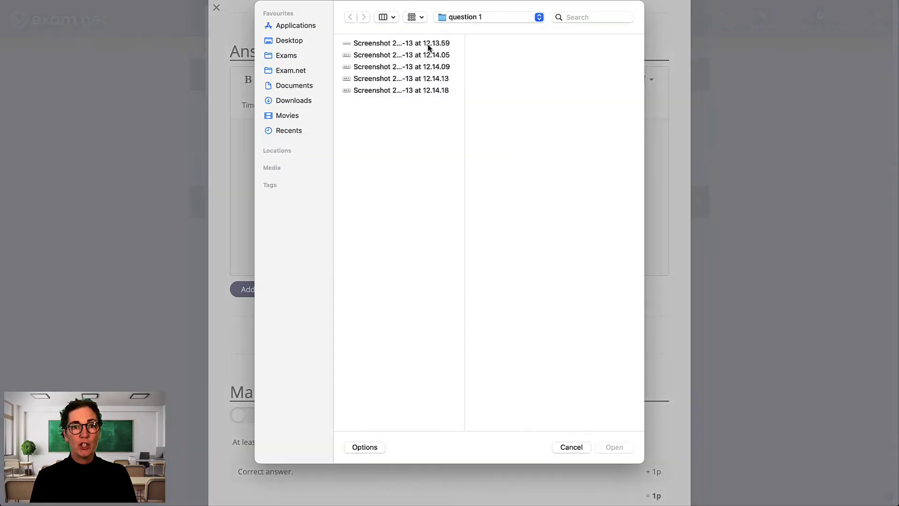
click(413, 54)
click(615, 446)
click(268, 293)
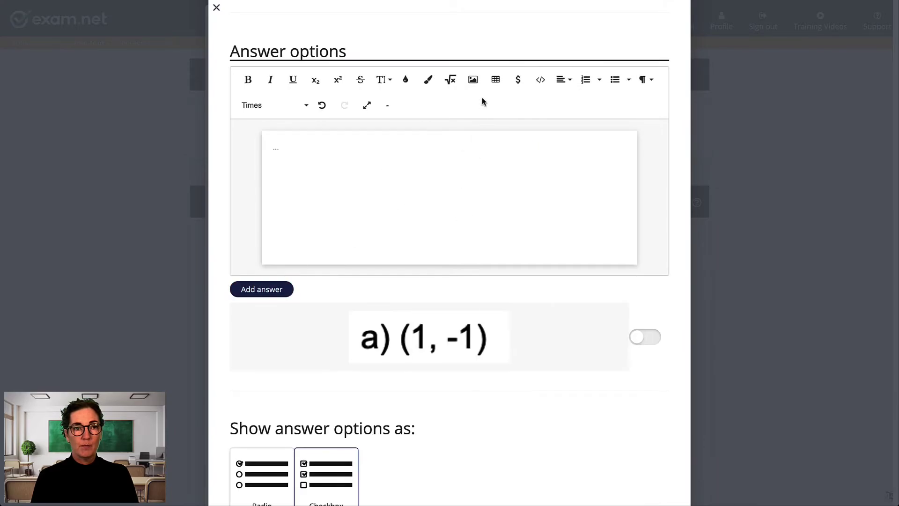
Insert the b) (-2, 1) screenshot image into the next answer
click(473, 80)
click(510, 145)
click(422, 66)
click(614, 447)
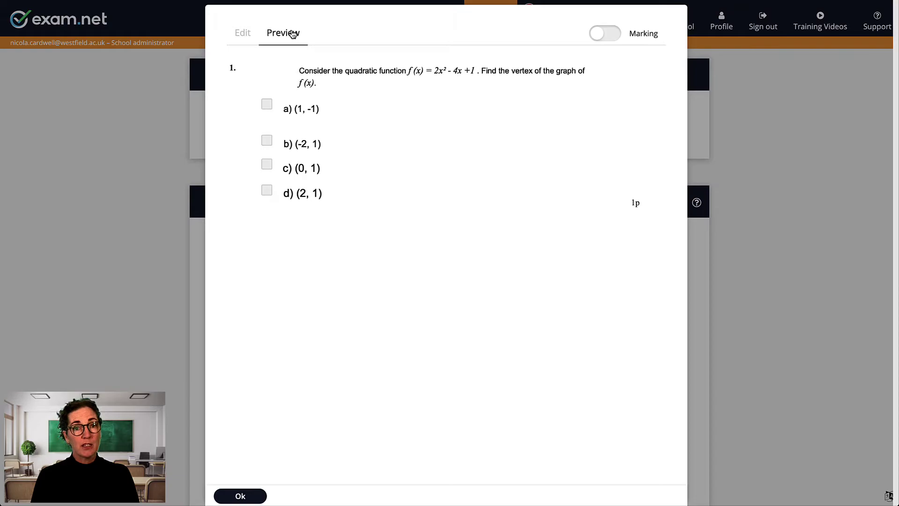
Tick answer a) (1, -1) in the preview and turn on Marking to check it
click(267, 105)
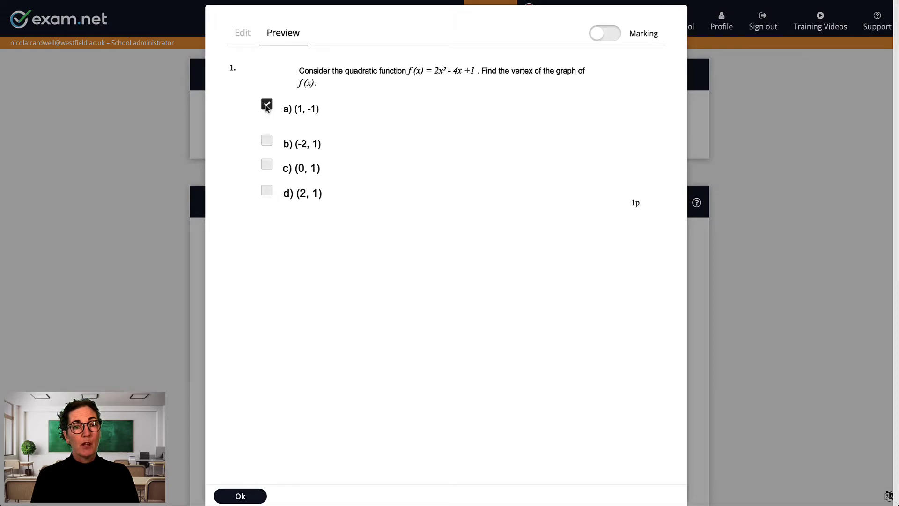
click(602, 37)
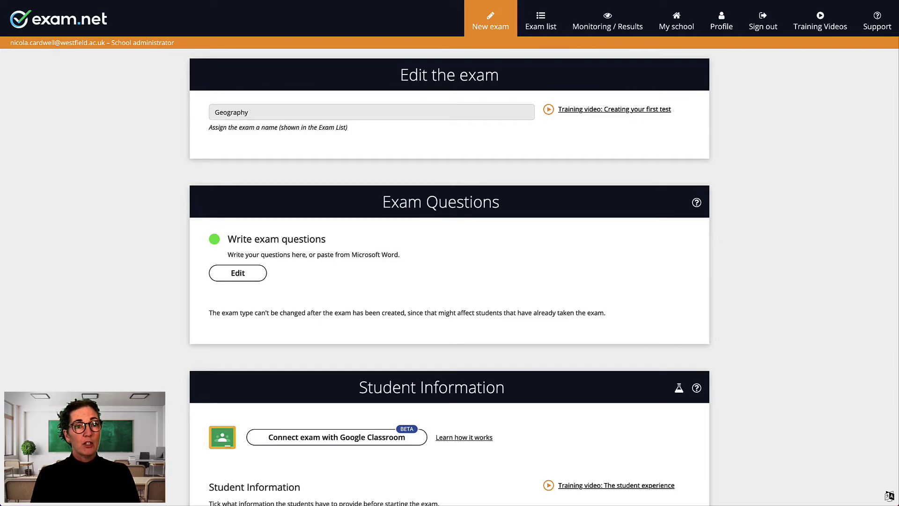
Paste the student email list into the allowed emails box and save it
scroll(450, 281, down, 7)
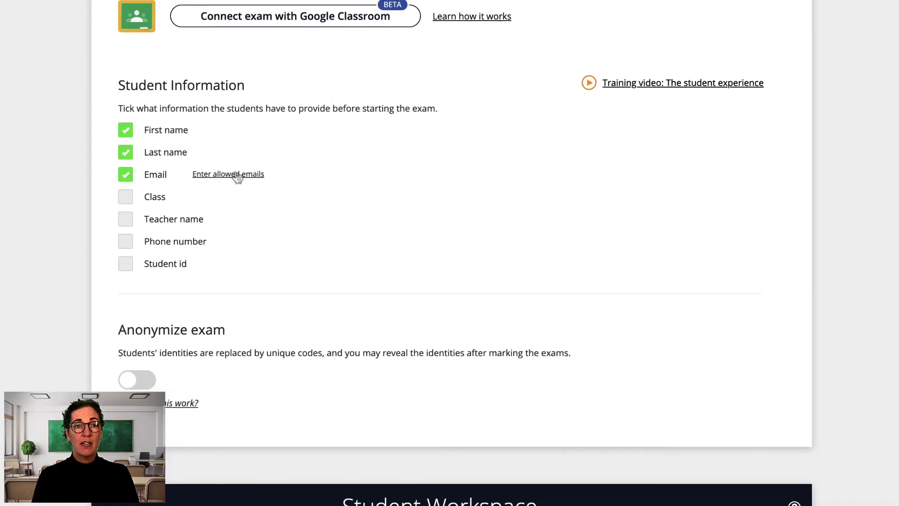
click(236, 175)
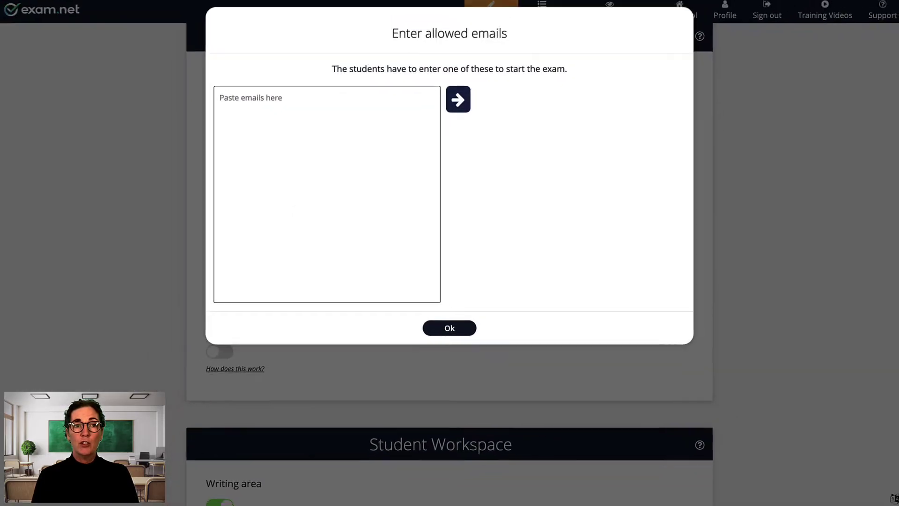
key(ctrl+v)
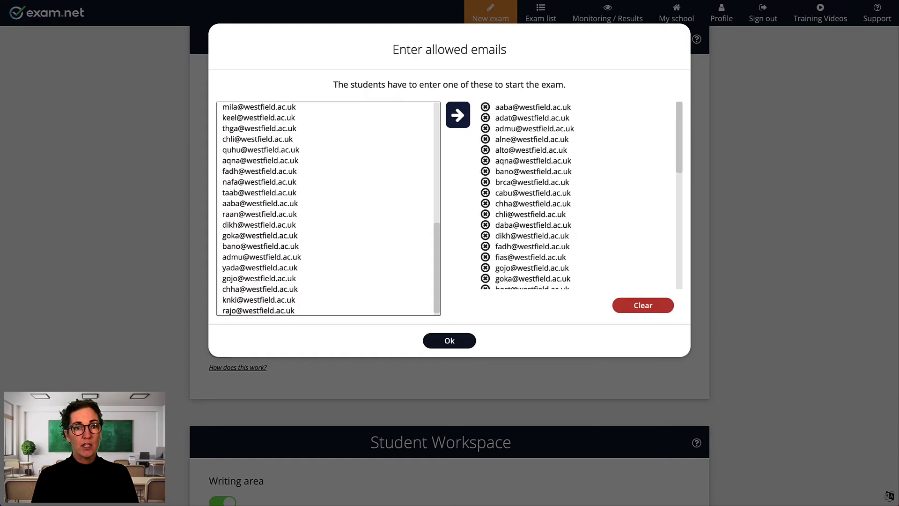
click(449, 341)
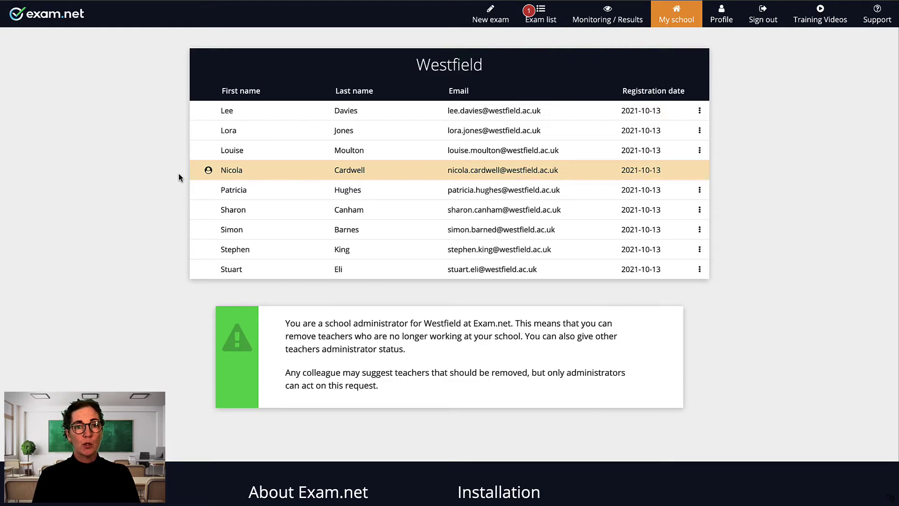
Upgrade the second listed Westfield teacher to school-administrator and confirm
mouse_move(209, 173)
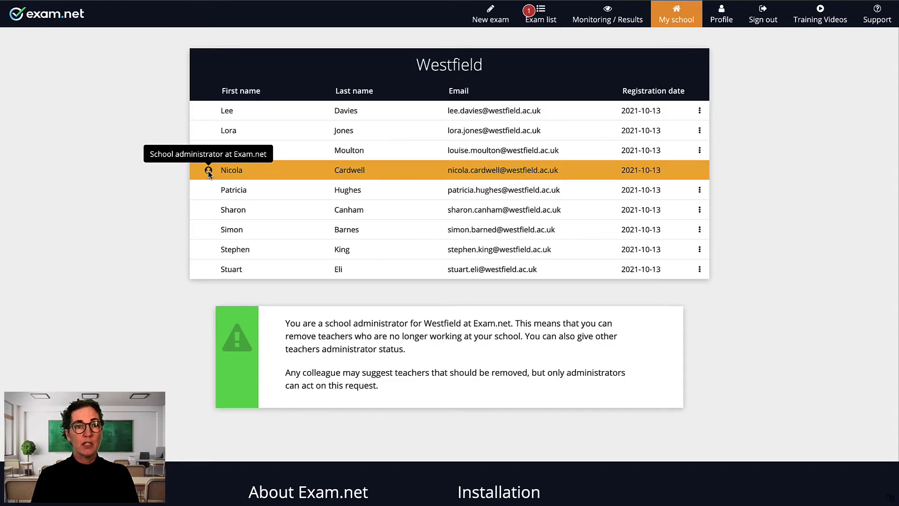
click(700, 131)
click(735, 209)
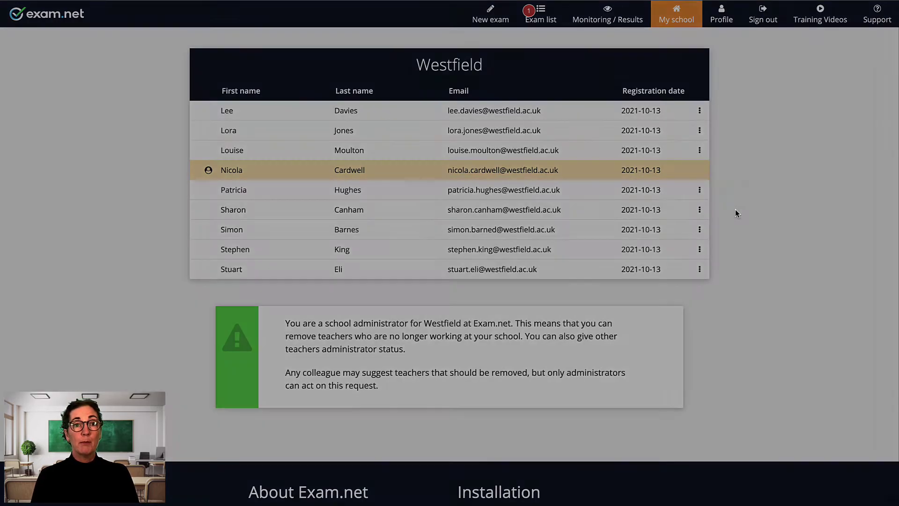
click(498, 202)
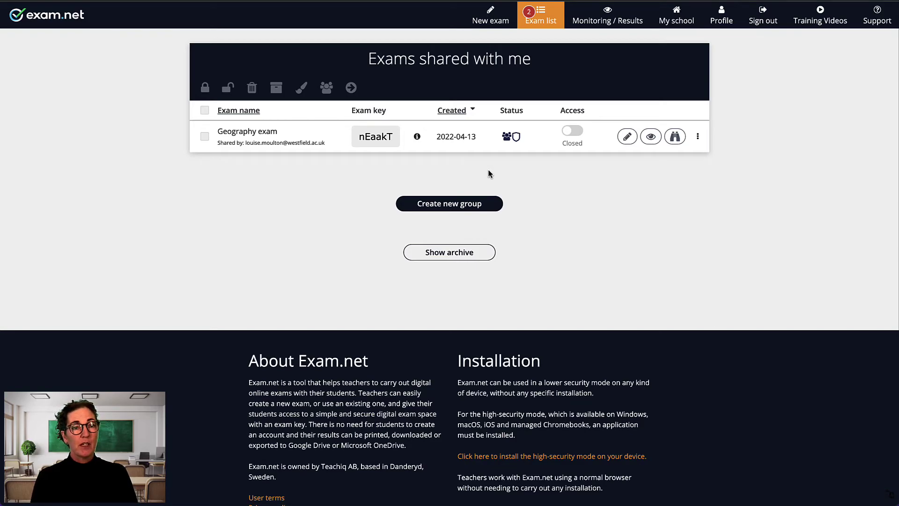
Grant Geography exam access to the first three teachers in Handle access and save
click(507, 137)
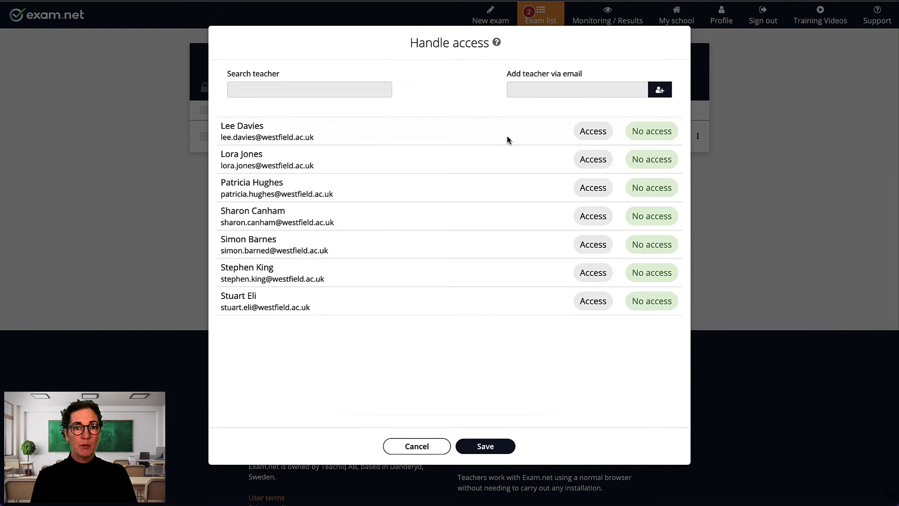
click(589, 135)
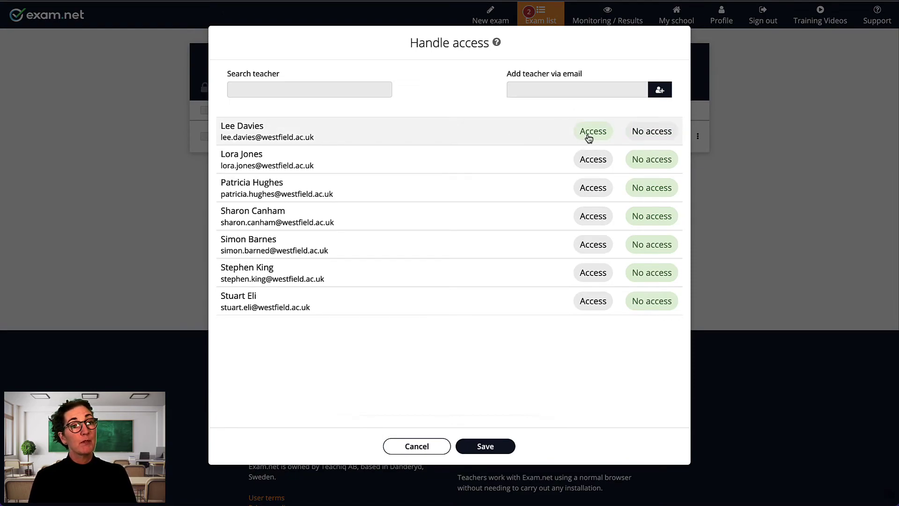
click(591, 161)
click(588, 192)
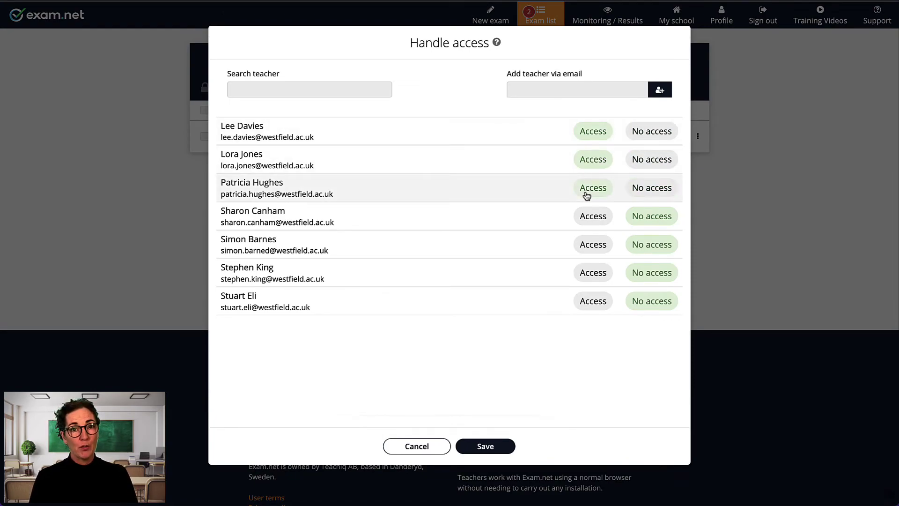
click(493, 446)
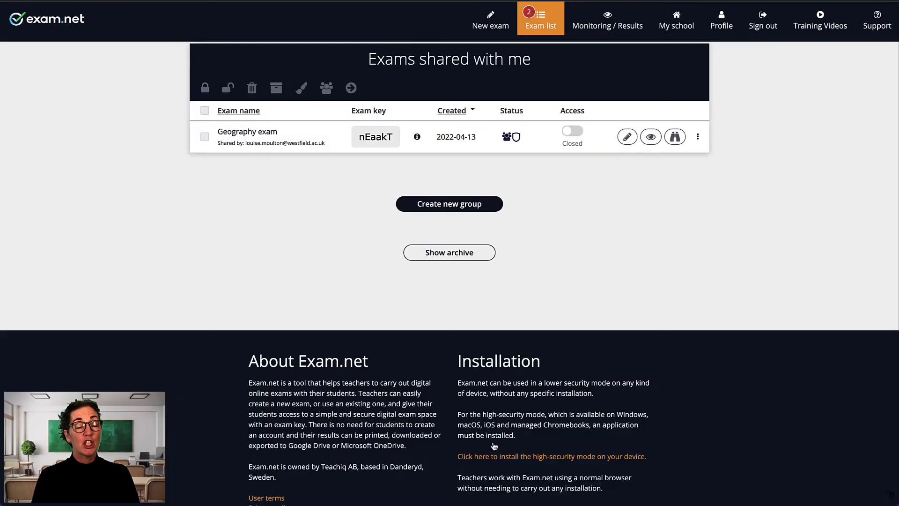
mouse_move(507, 139)
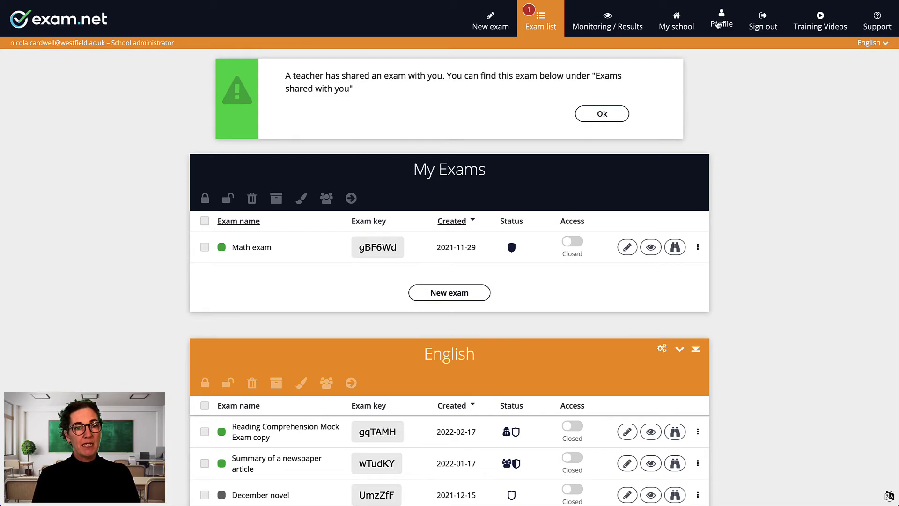
Restore the deleted US cities student from the profile's Trash Can, then show recent submissions
click(719, 25)
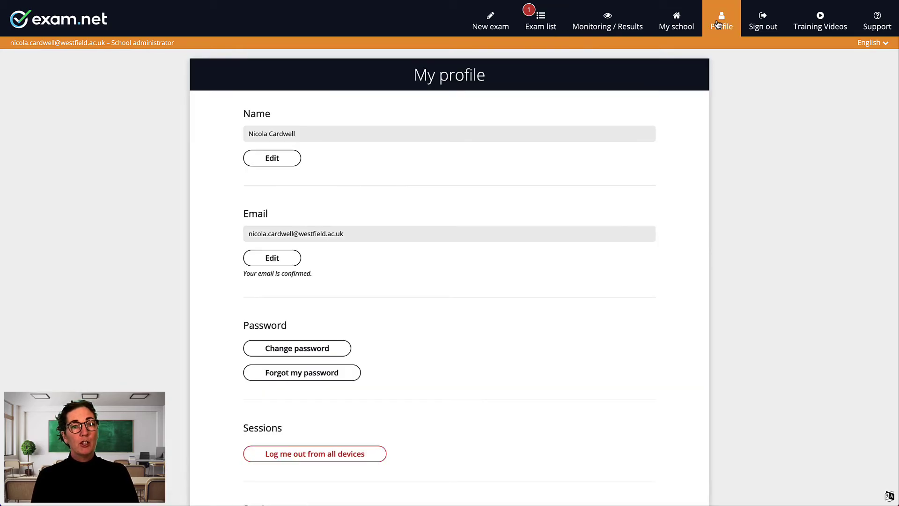
scroll(682, 172, down, 10)
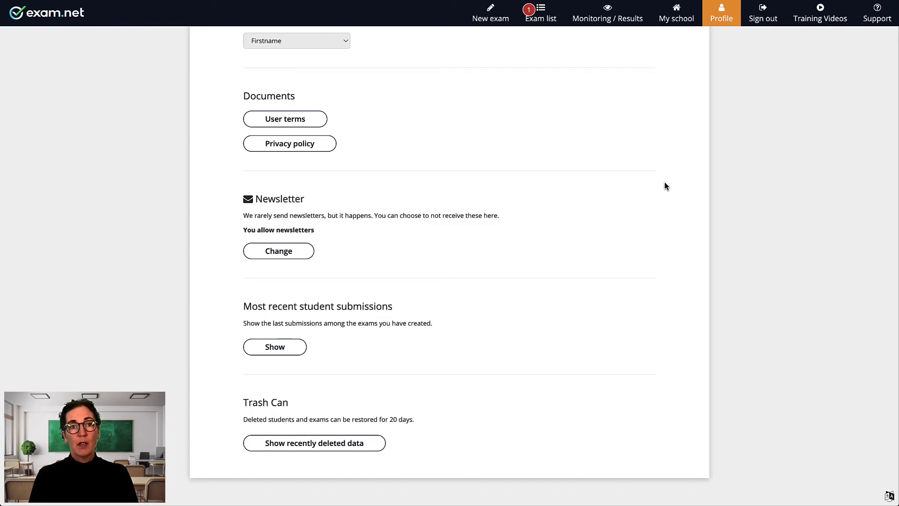
click(349, 445)
scroll(349, 449, down, 2)
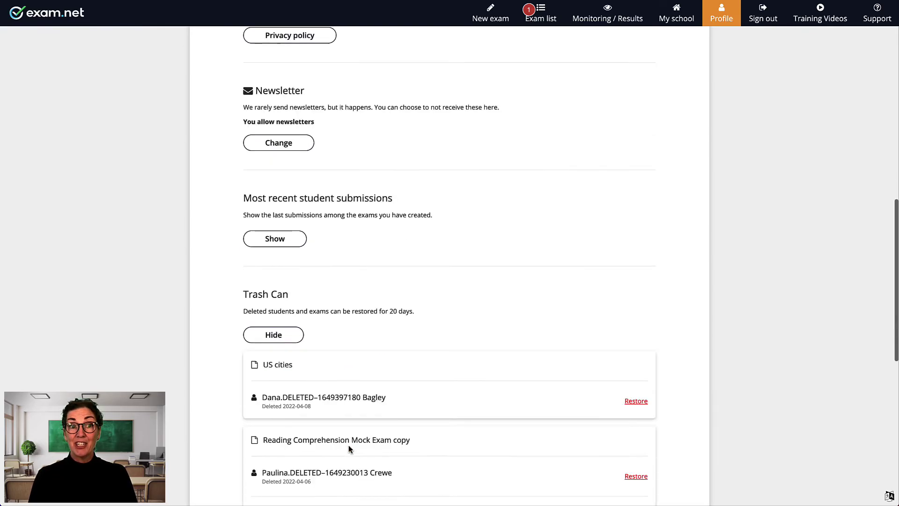
scroll(349, 448, down, 4)
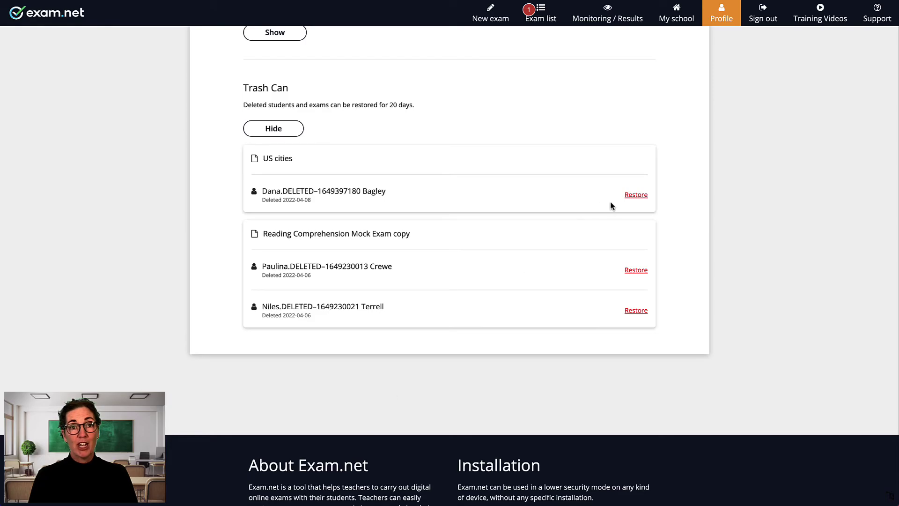
click(634, 199)
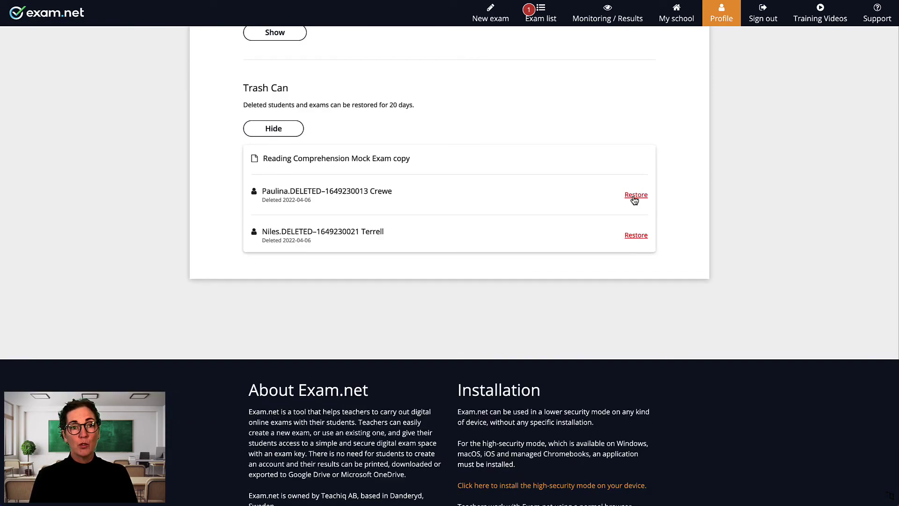
scroll(635, 200, up, 4)
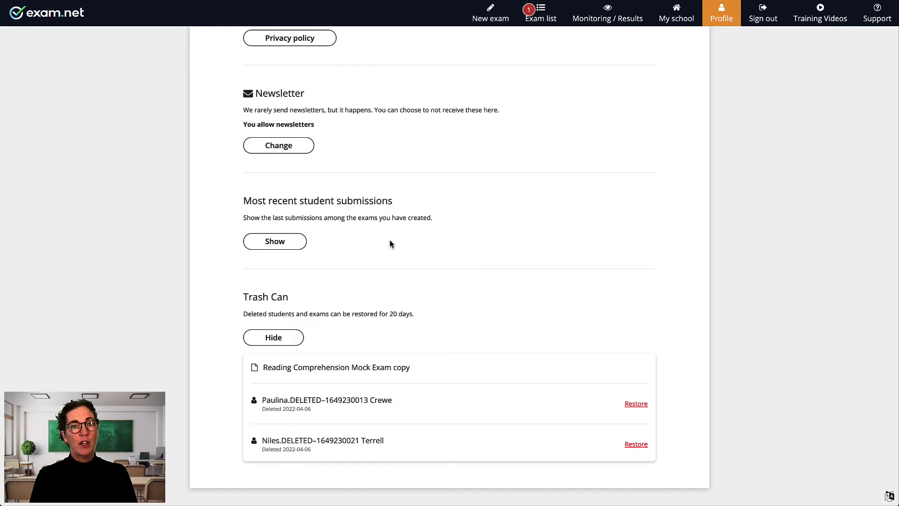
click(297, 243)
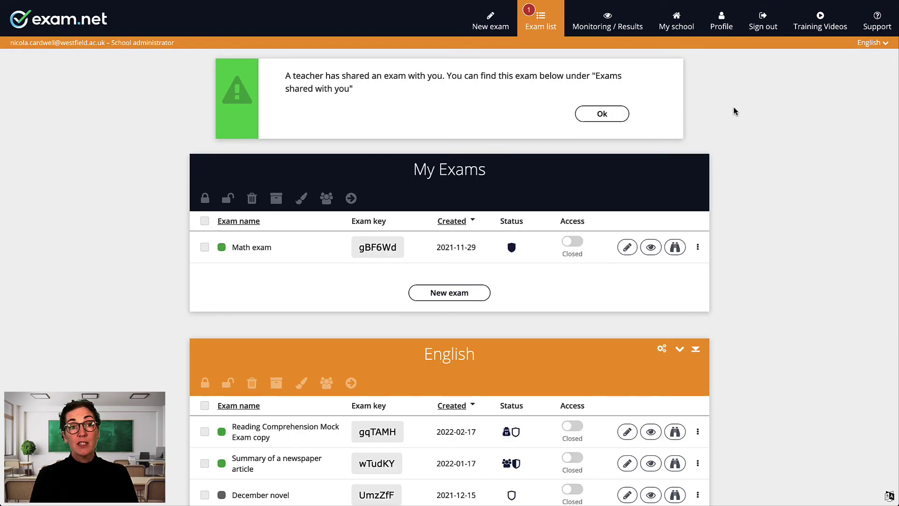
Apply 'Delete answers and un-archive' to the first archived exam and confirm 'Yes, delete'
scroll(734, 111, down, 20)
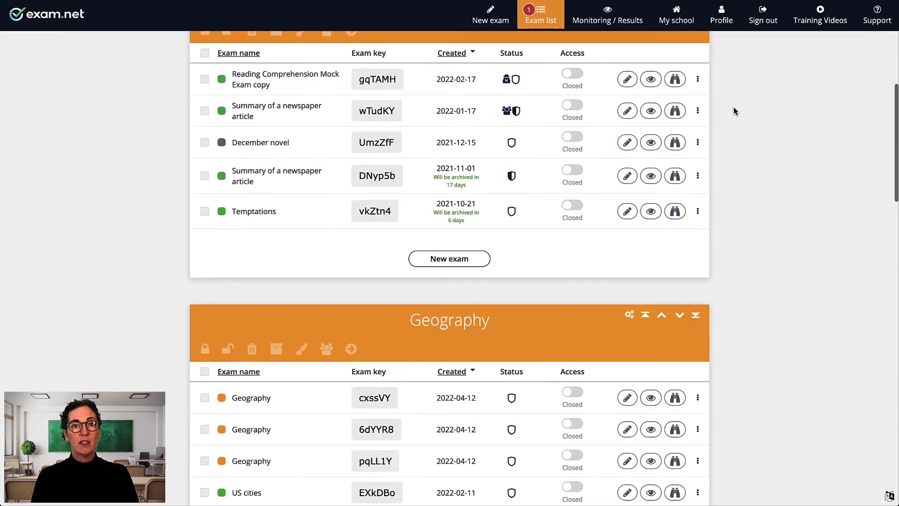
scroll(734, 106, down, 3)
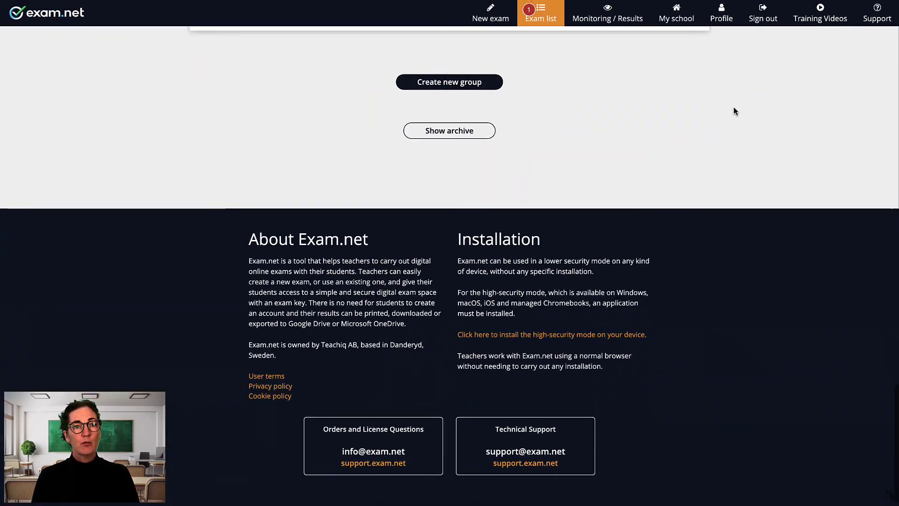
click(467, 148)
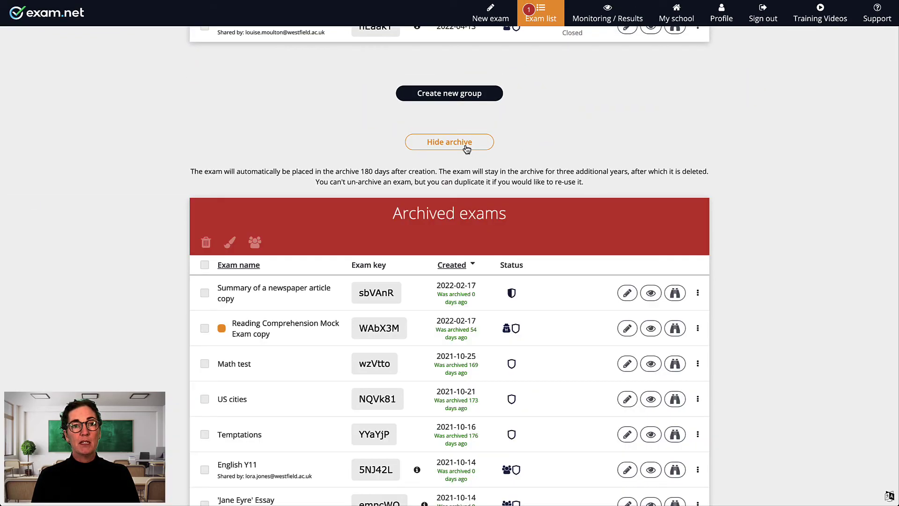
scroll(748, 139, down, 12)
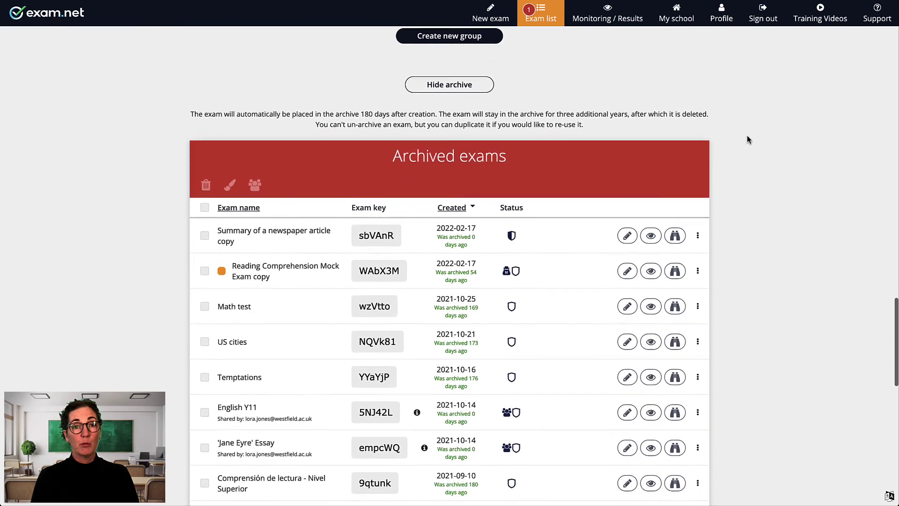
scroll(748, 139, up, 12)
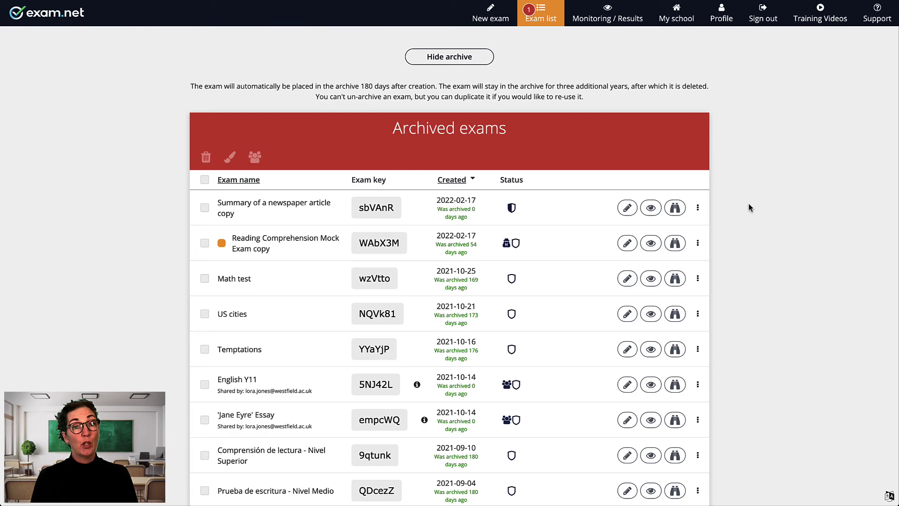
click(697, 208)
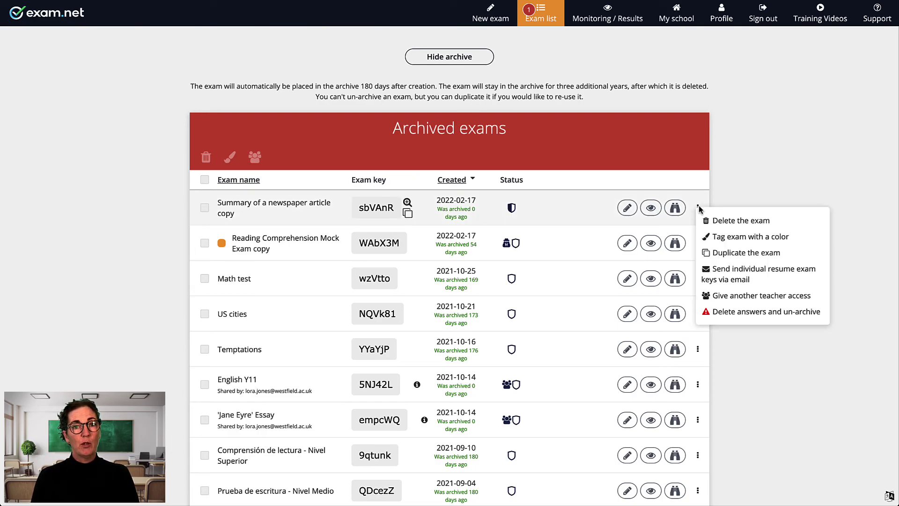
click(782, 313)
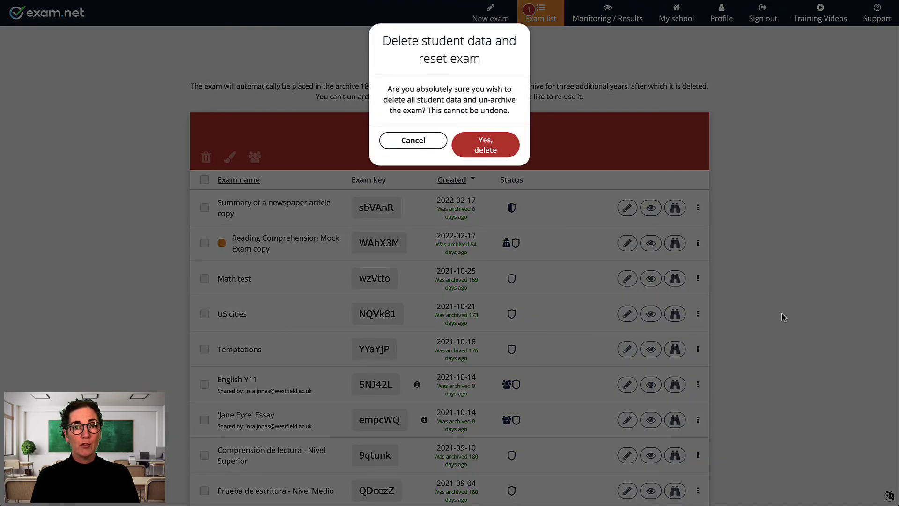
click(509, 152)
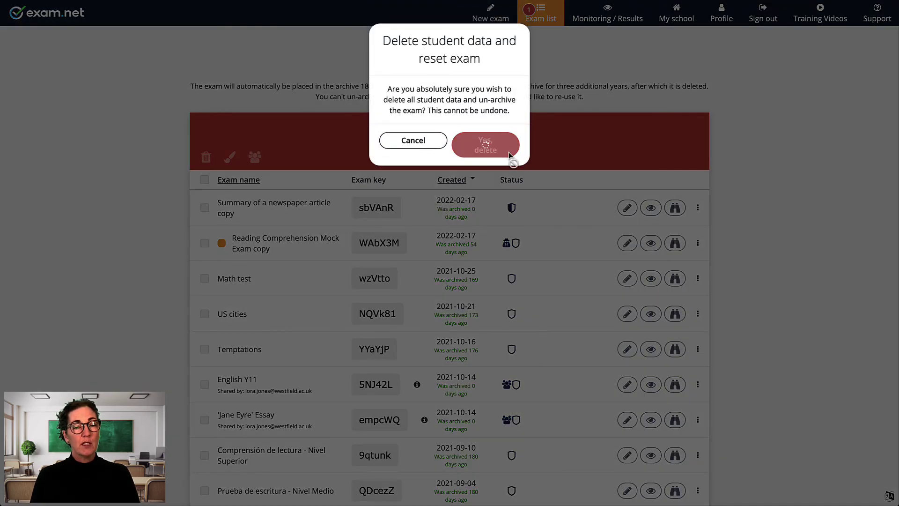